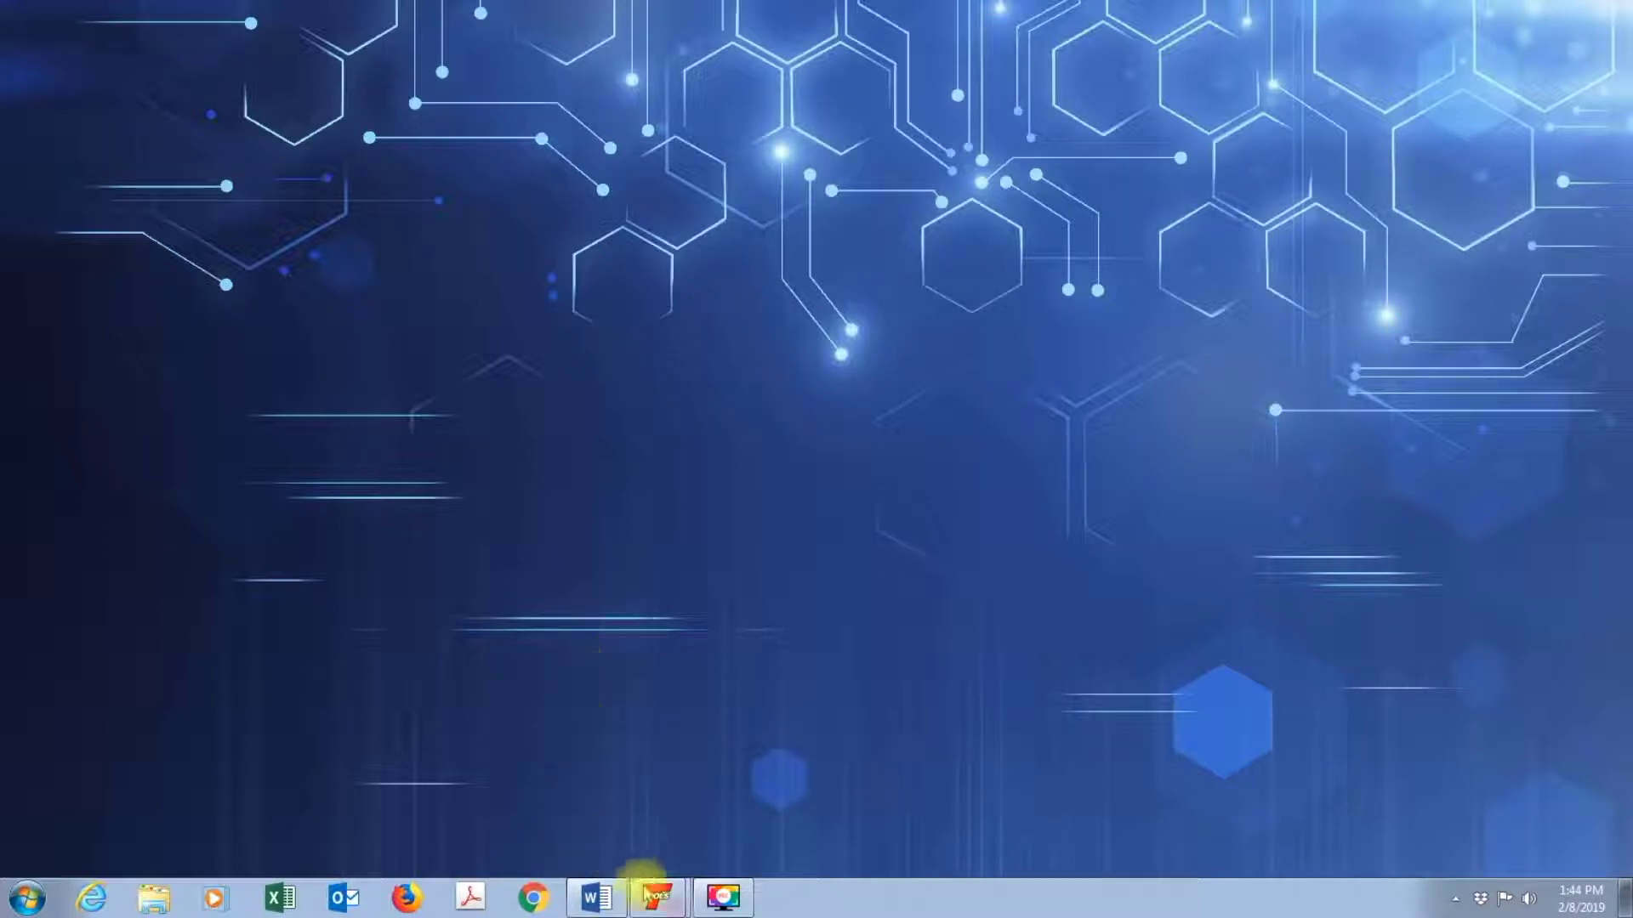
# Bring up the Trenton Design Tools window and switch to its Certified Print Wizard.
pyautogui.moveTo(657, 897)
pyautogui.click(671, 823)
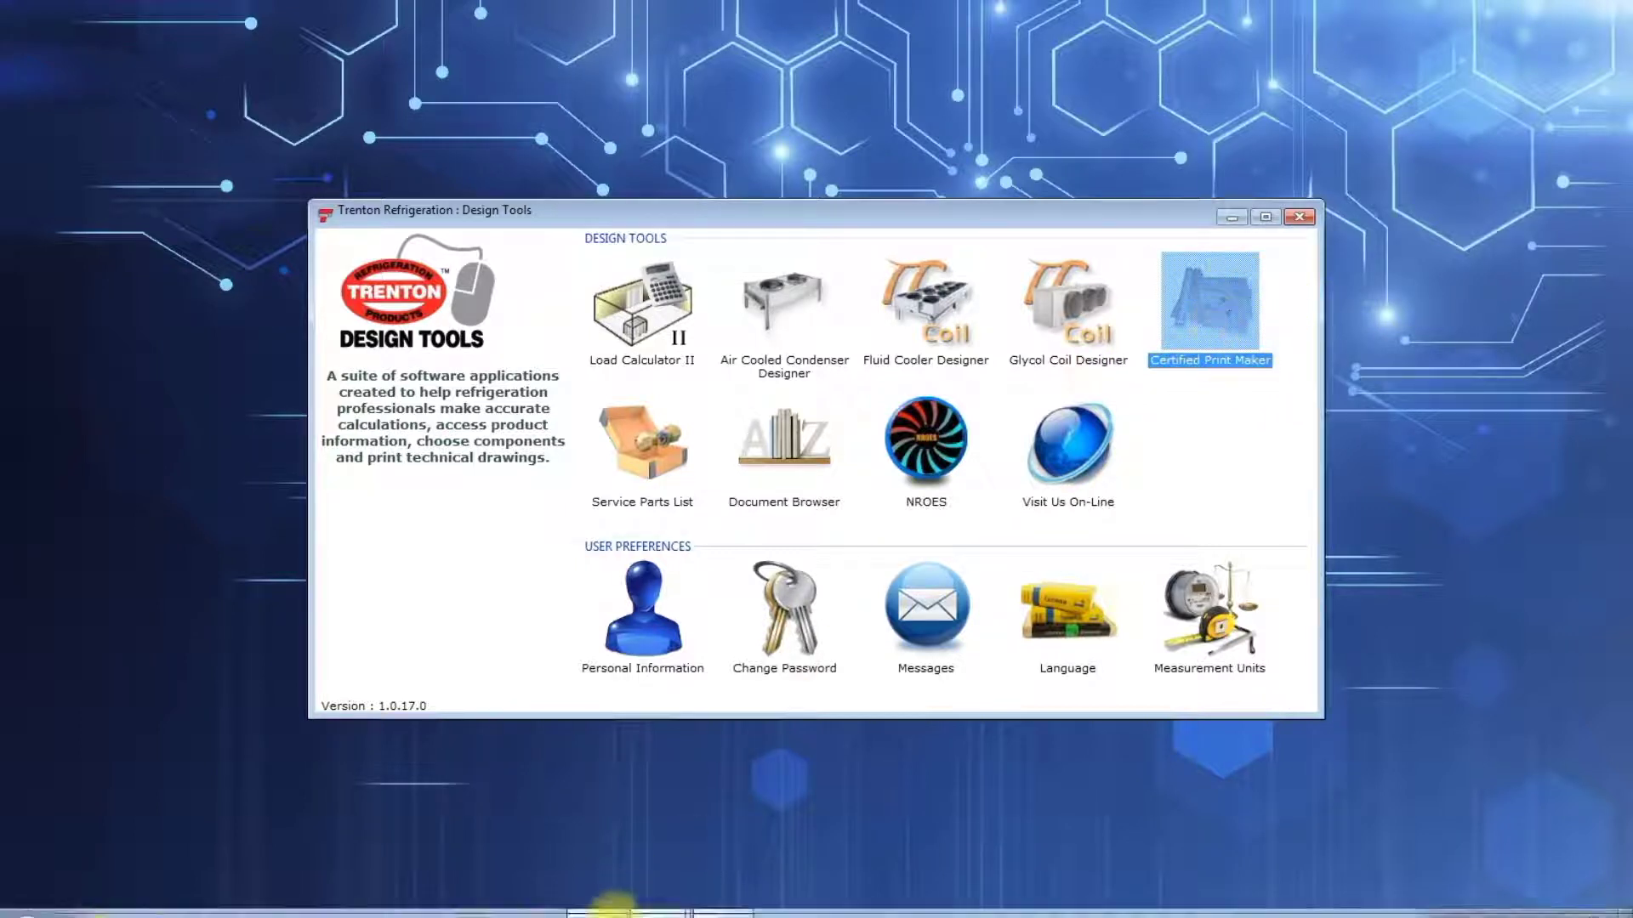
pyautogui.click(657, 897)
pyautogui.click(713, 853)
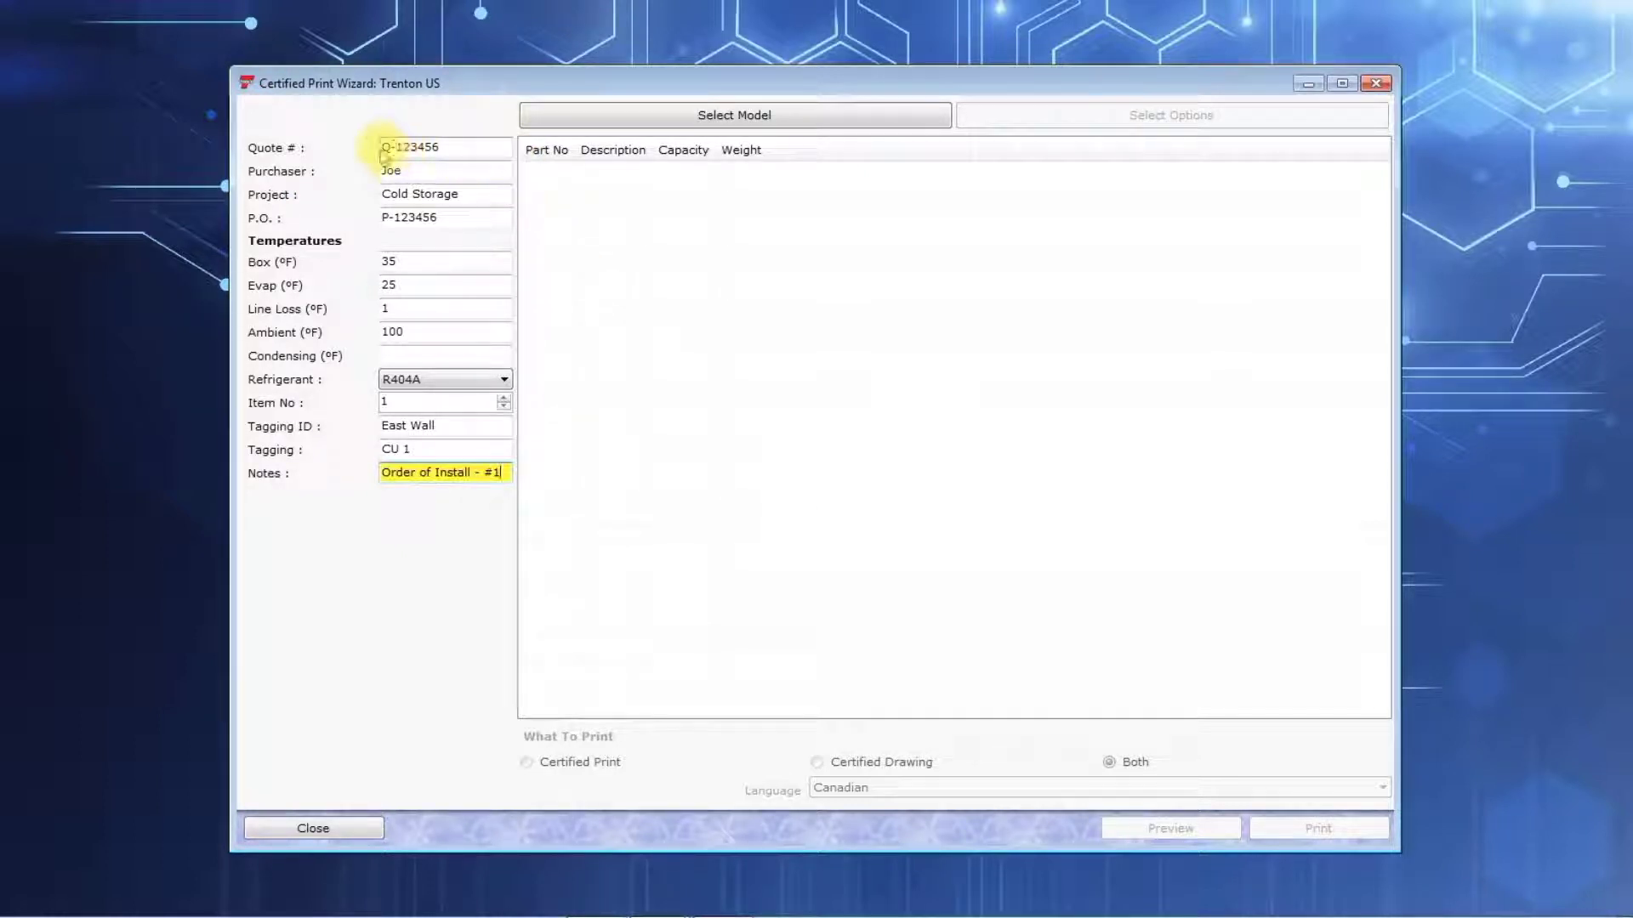
# Review the purchaser, project and P.O. fields and the box, evaporator, line loss, ambient and condensing temperature entries.
pyautogui.click(429, 170)
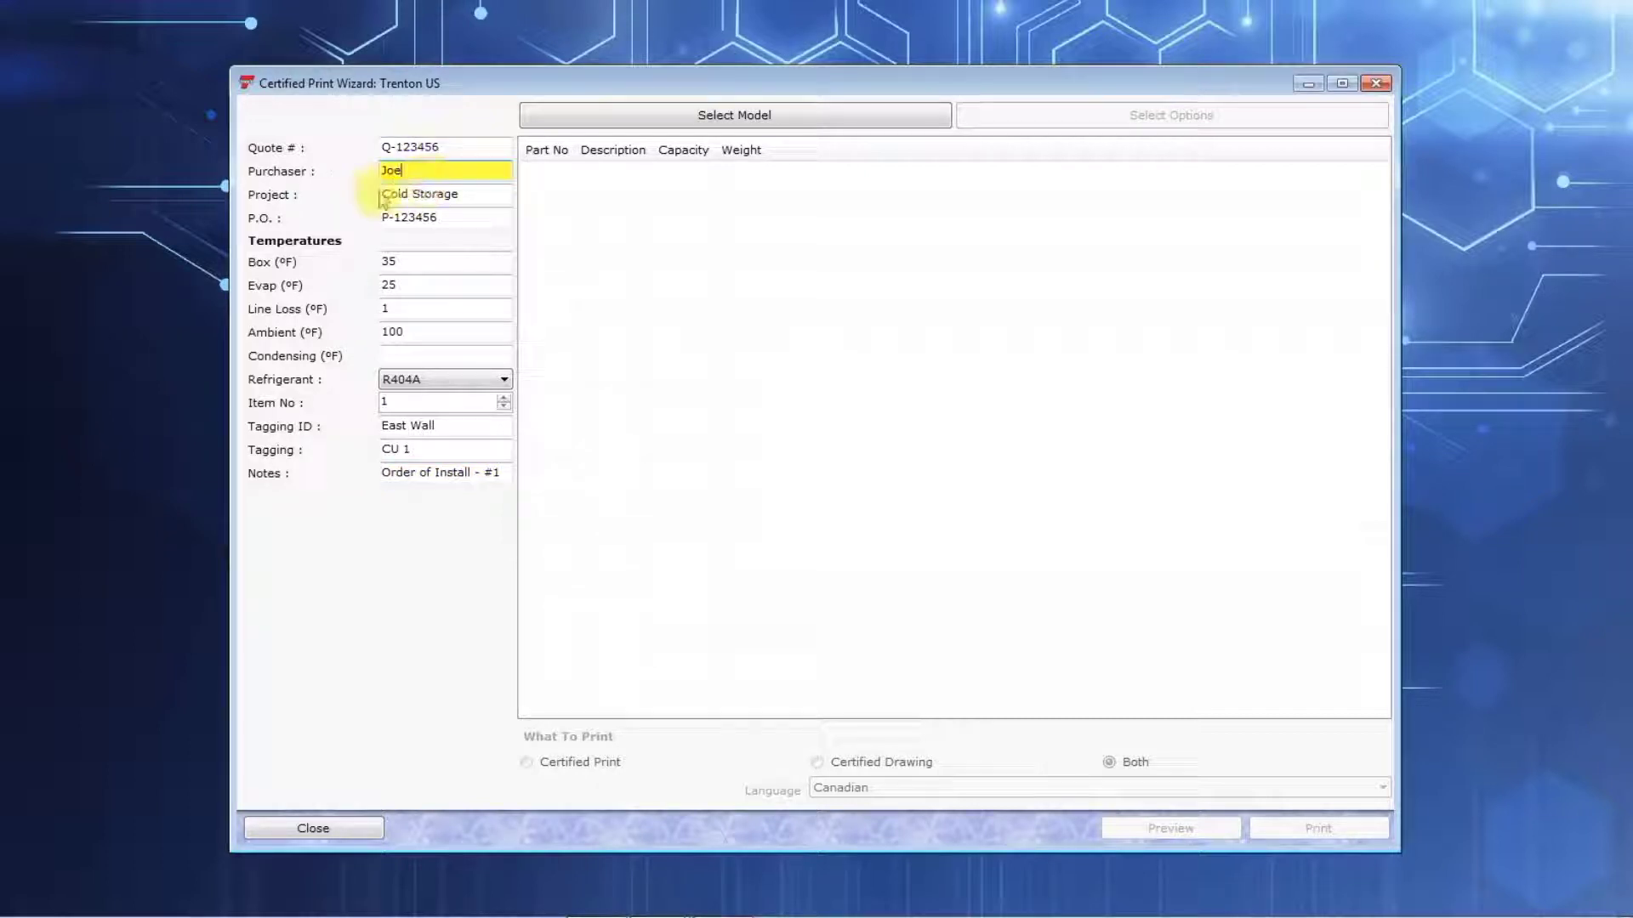
pyautogui.click(433, 190)
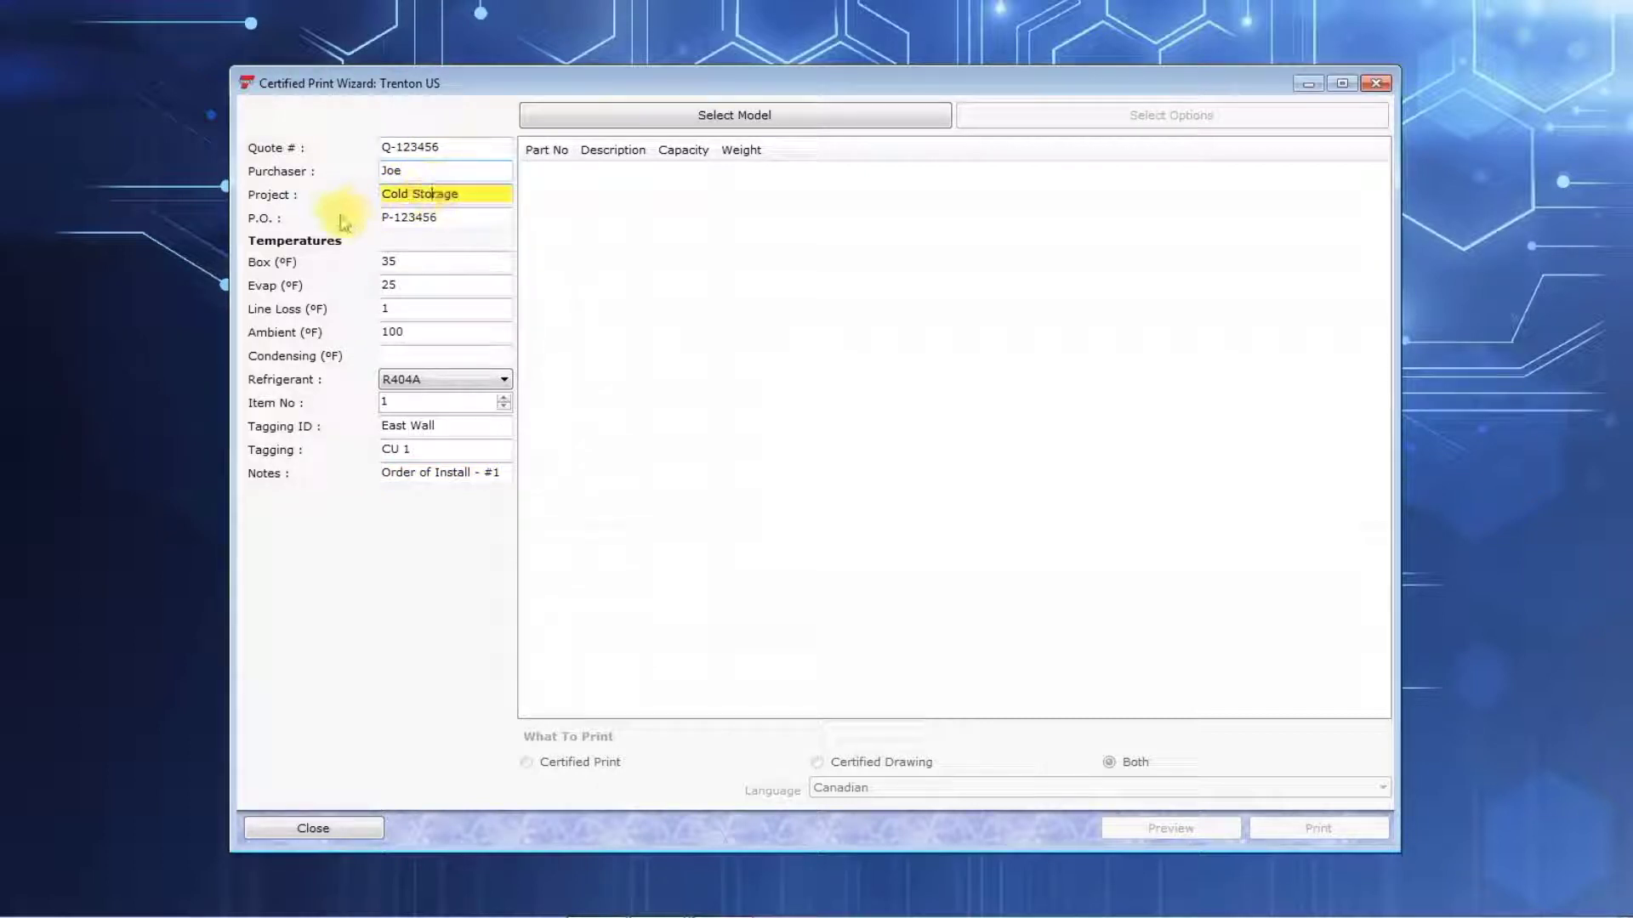
pyautogui.click(446, 218)
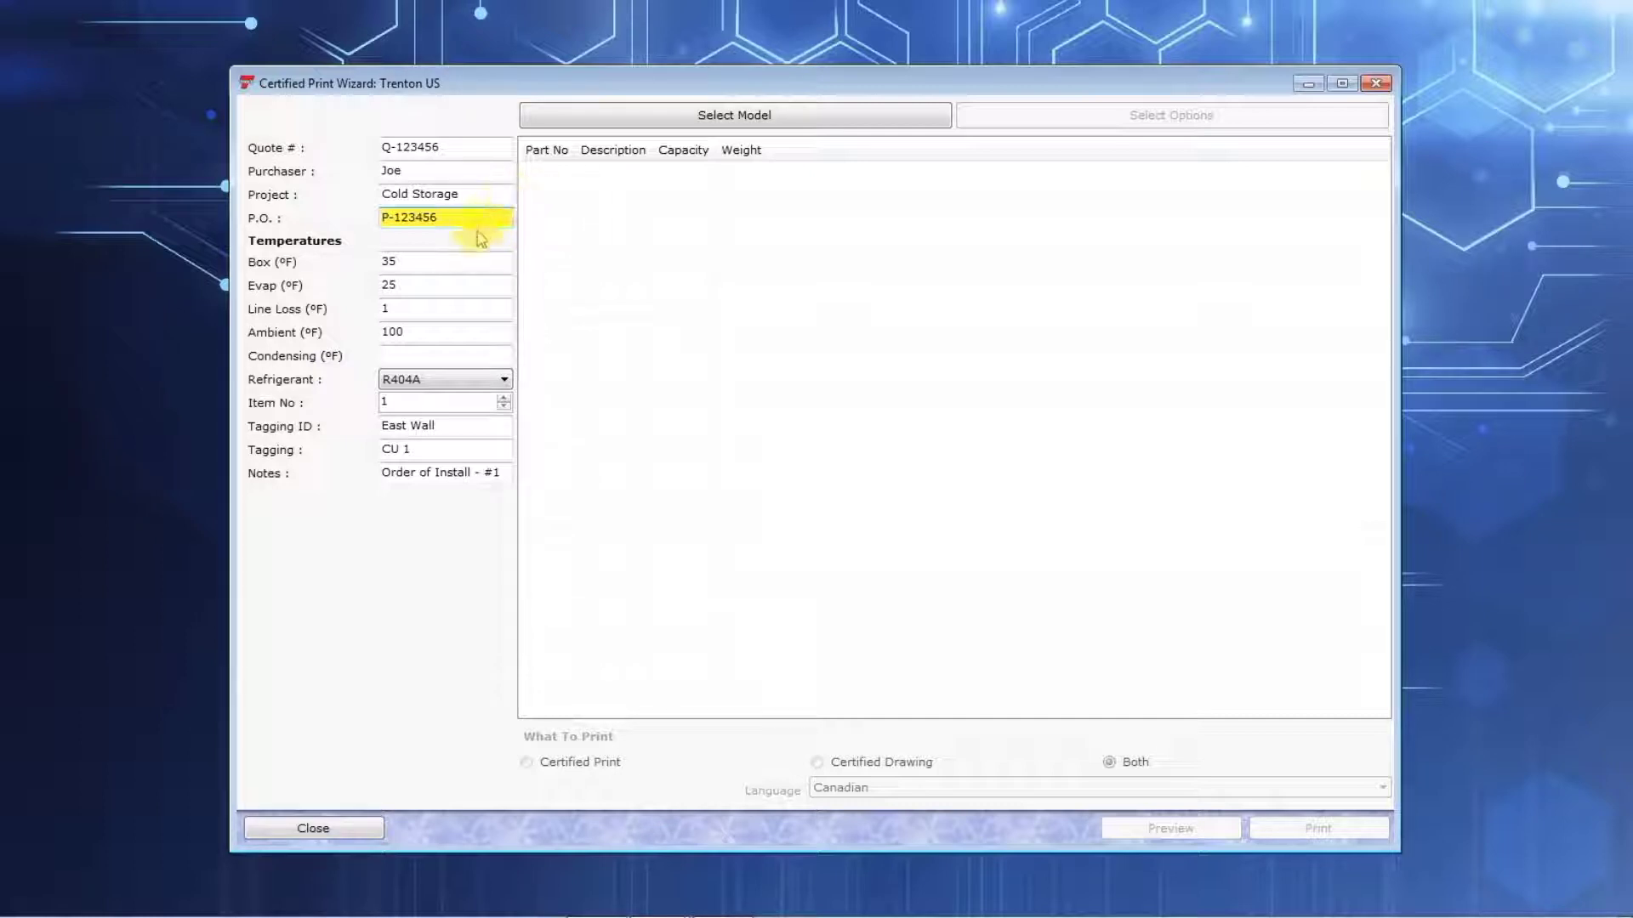
pyautogui.click(451, 258)
pyautogui.click(442, 285)
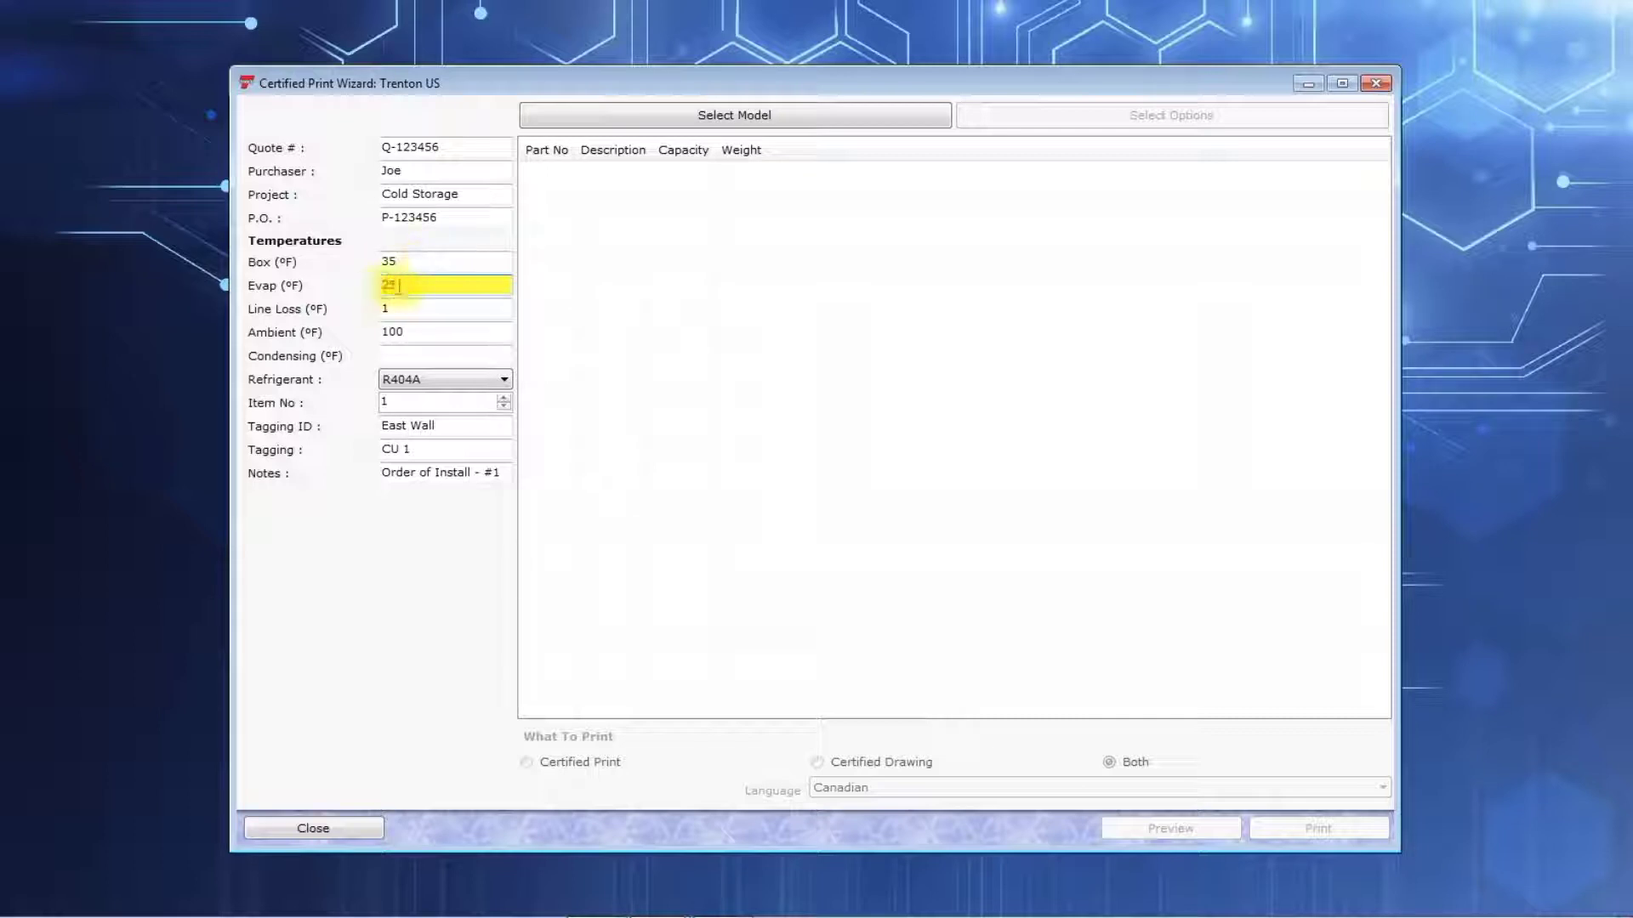
pyautogui.click(431, 309)
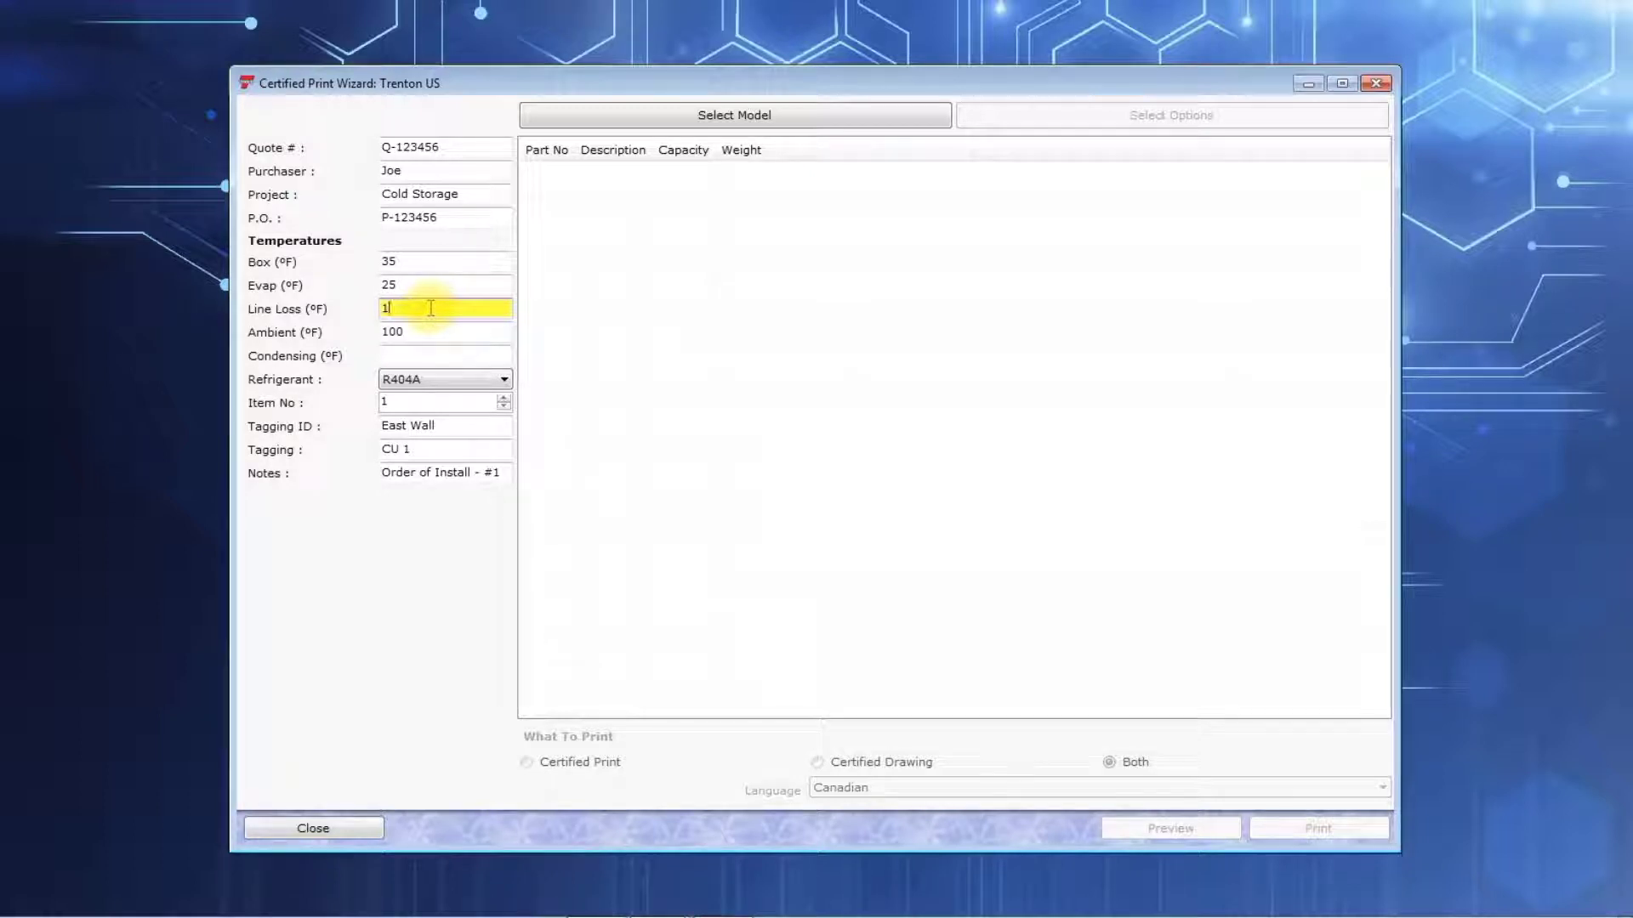
pyautogui.click(435, 327)
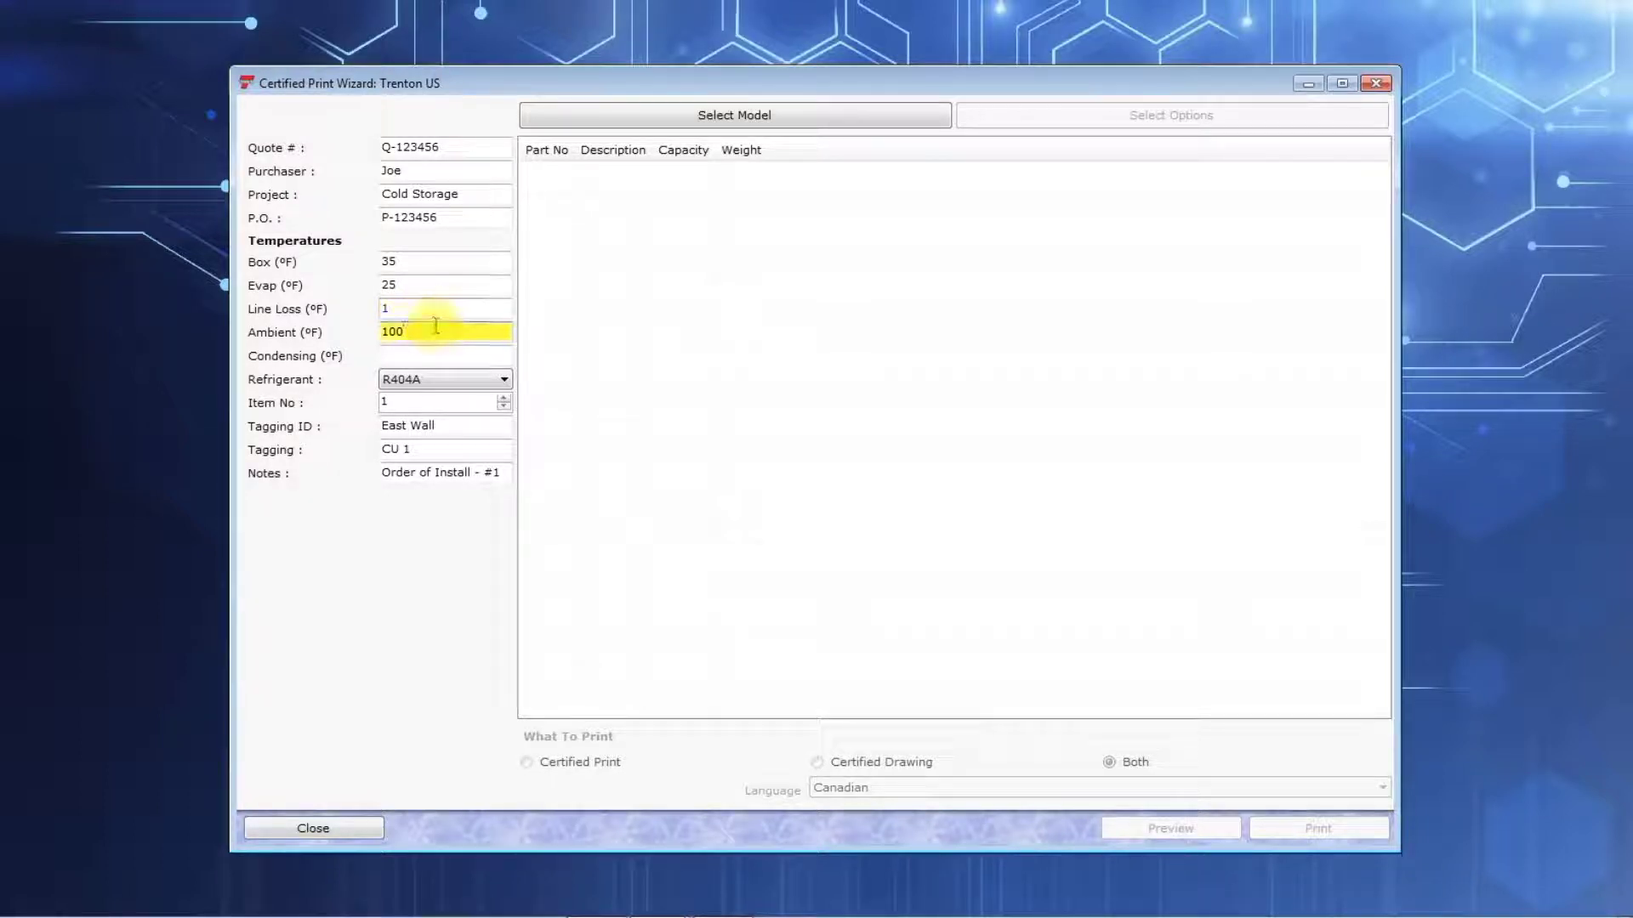
pyautogui.click(438, 353)
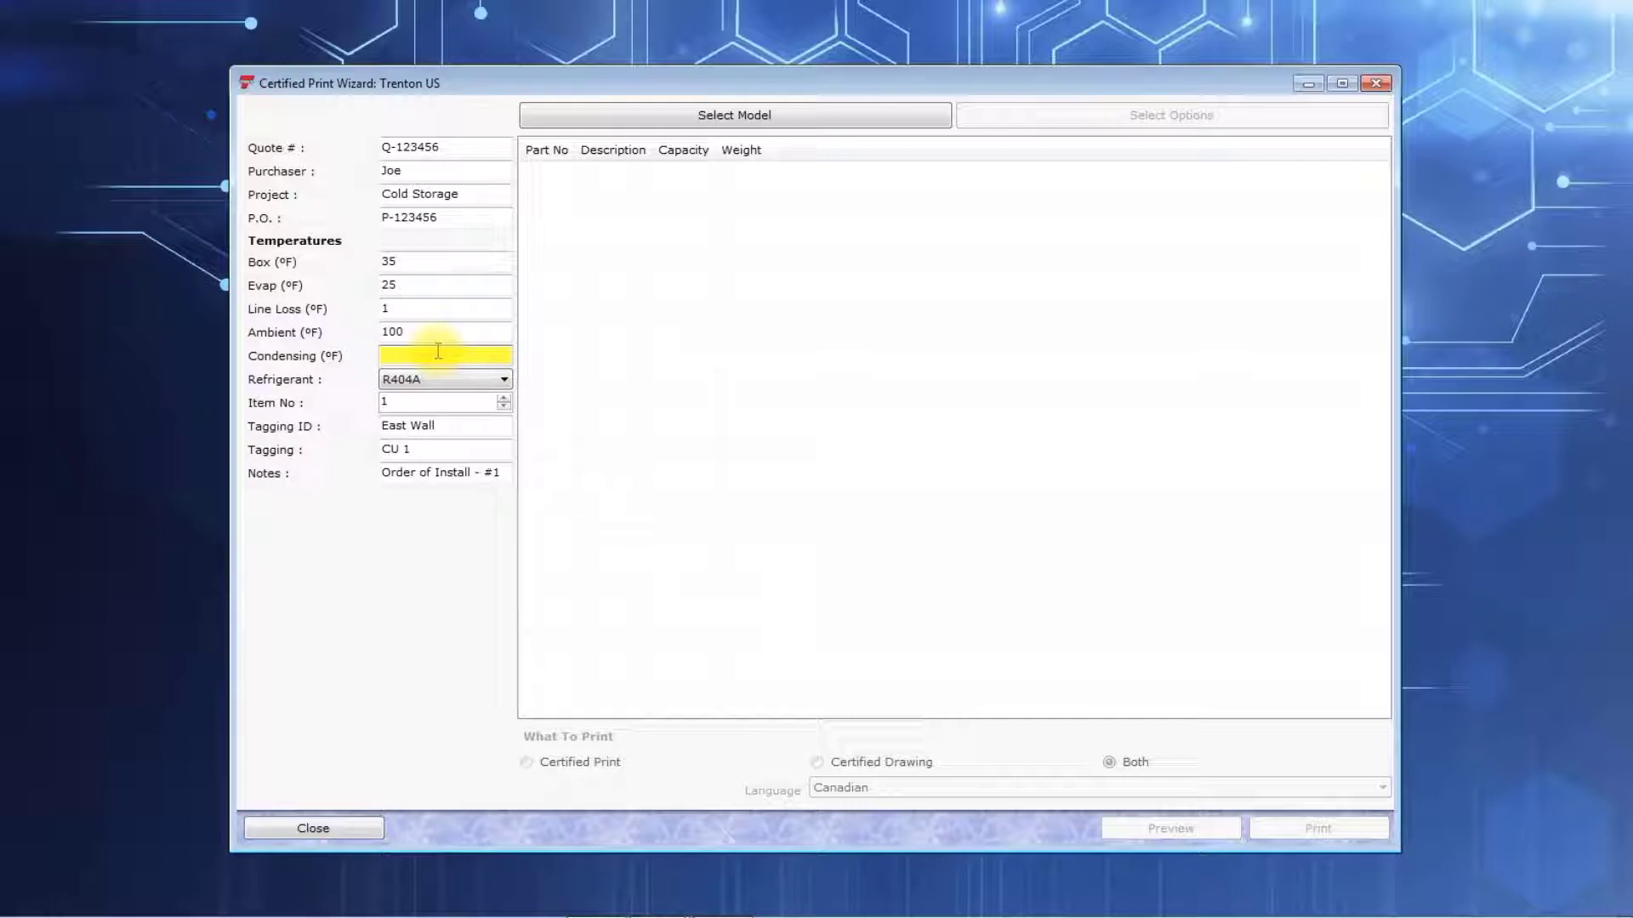
# Look through the refrigerant choices, keep R404A, and check the Tagging ID, Tagging and Notes entries.
pyautogui.click(500, 381)
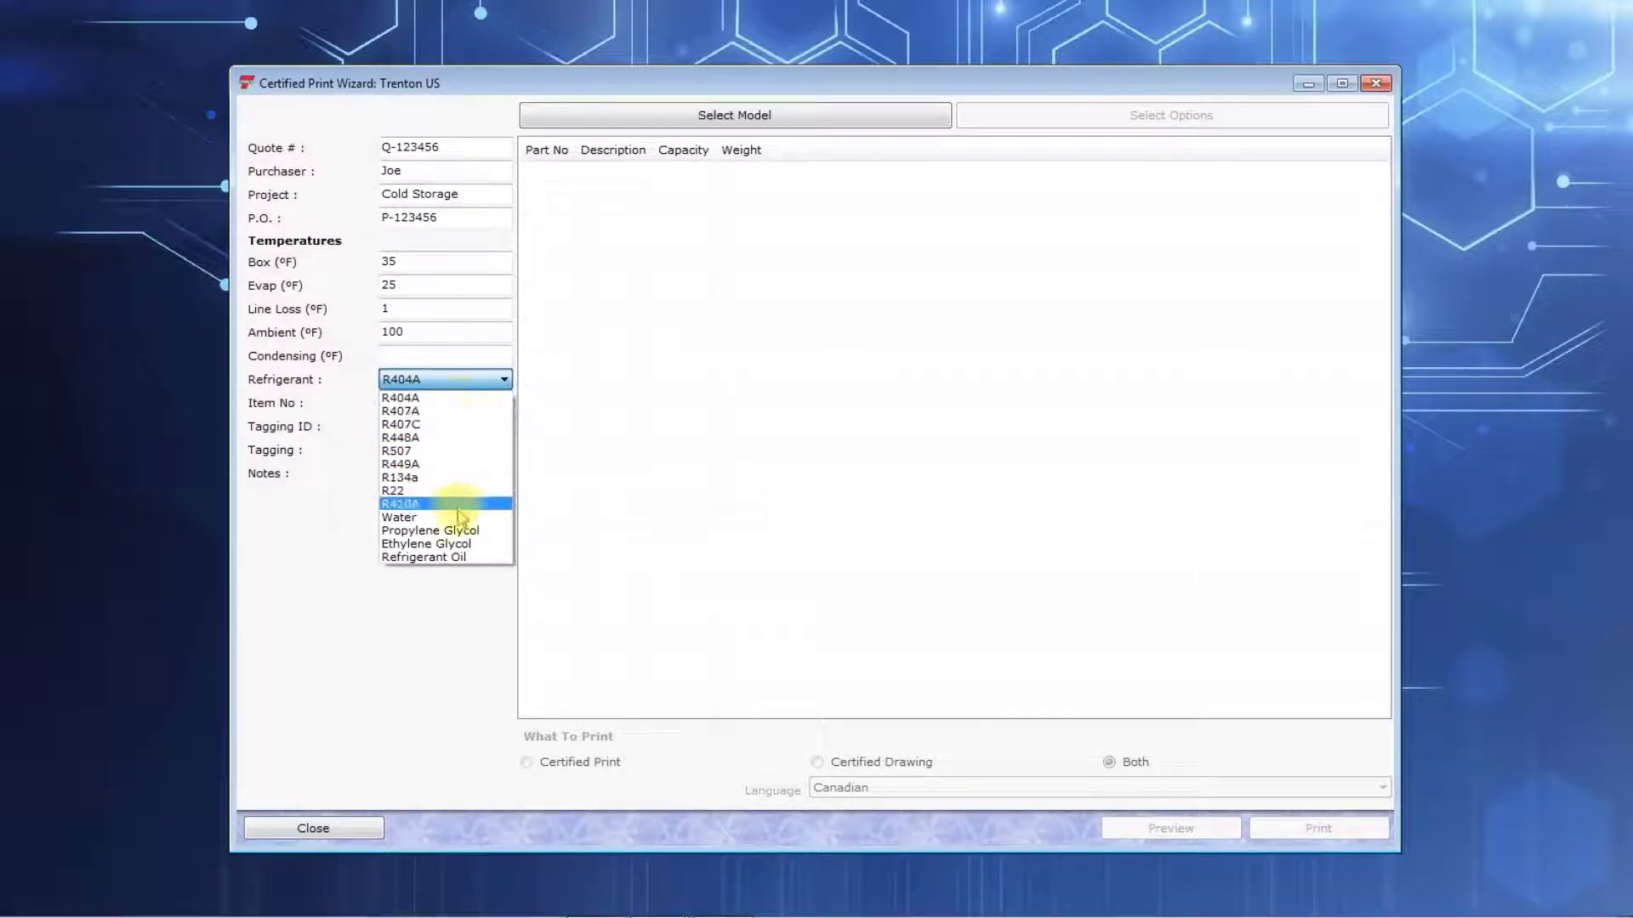
pyautogui.click(460, 398)
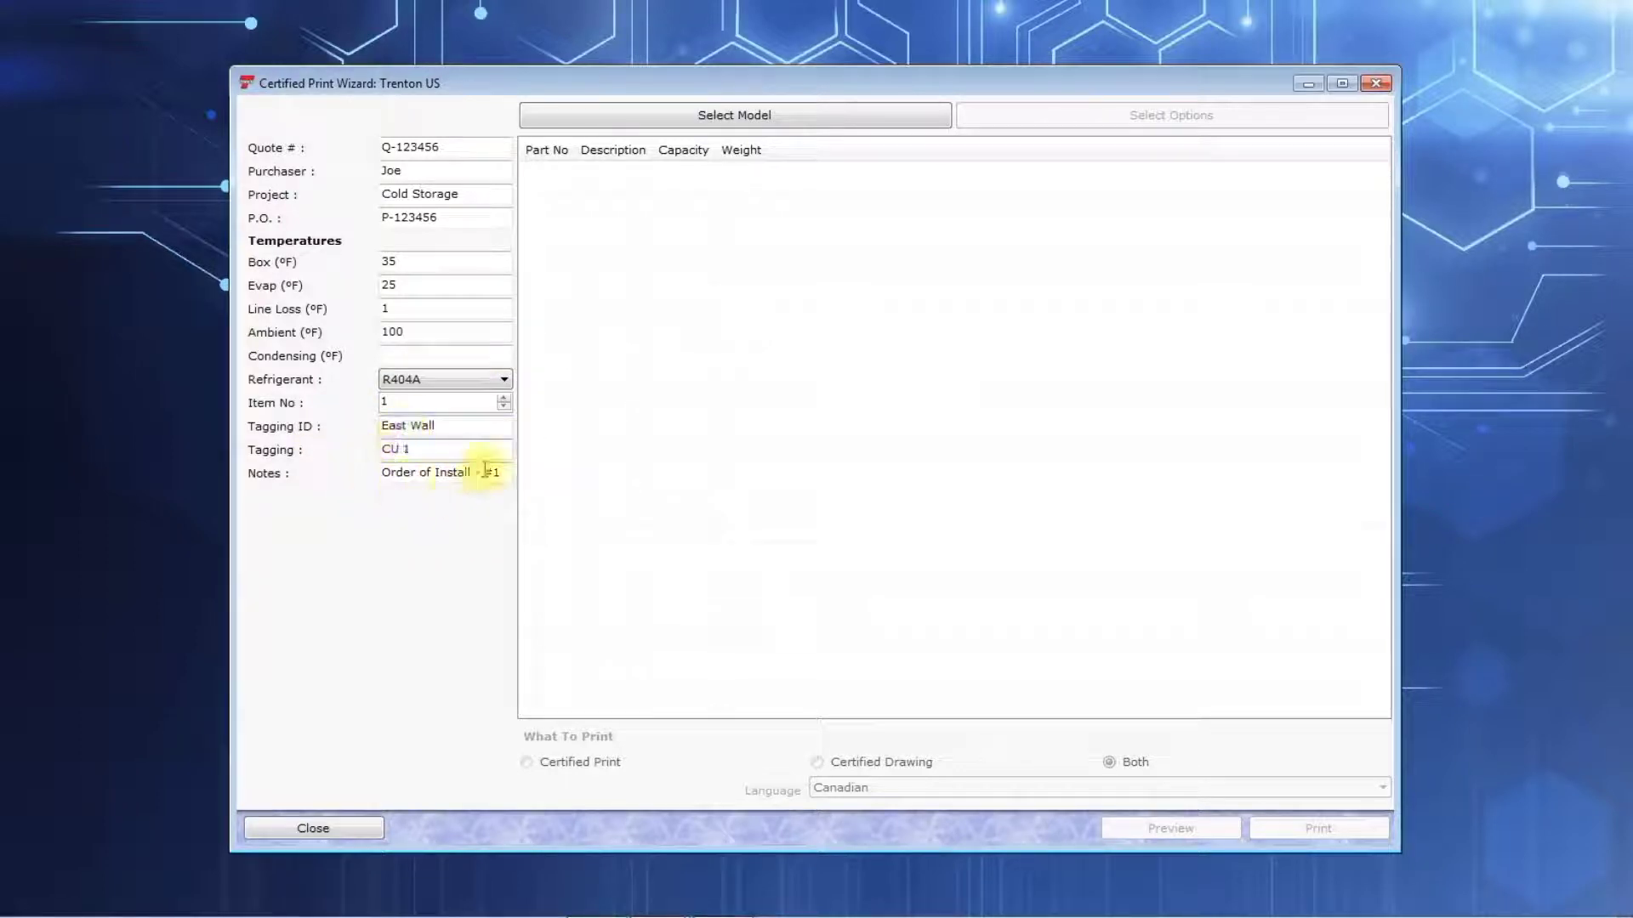
pyautogui.click(429, 450)
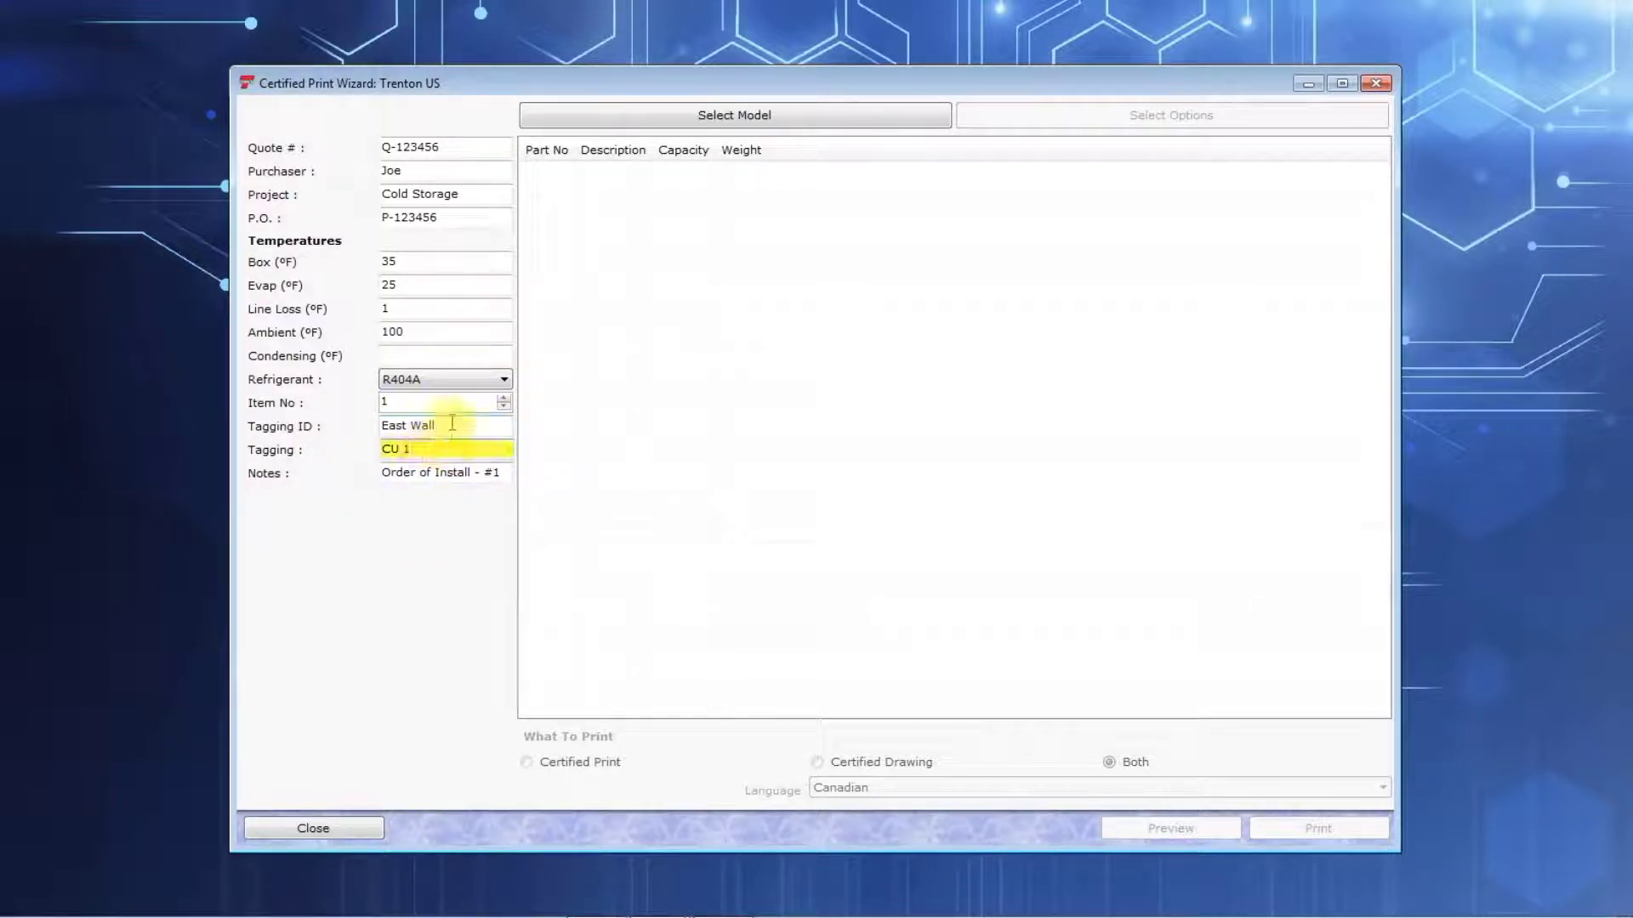
pyautogui.click(452, 423)
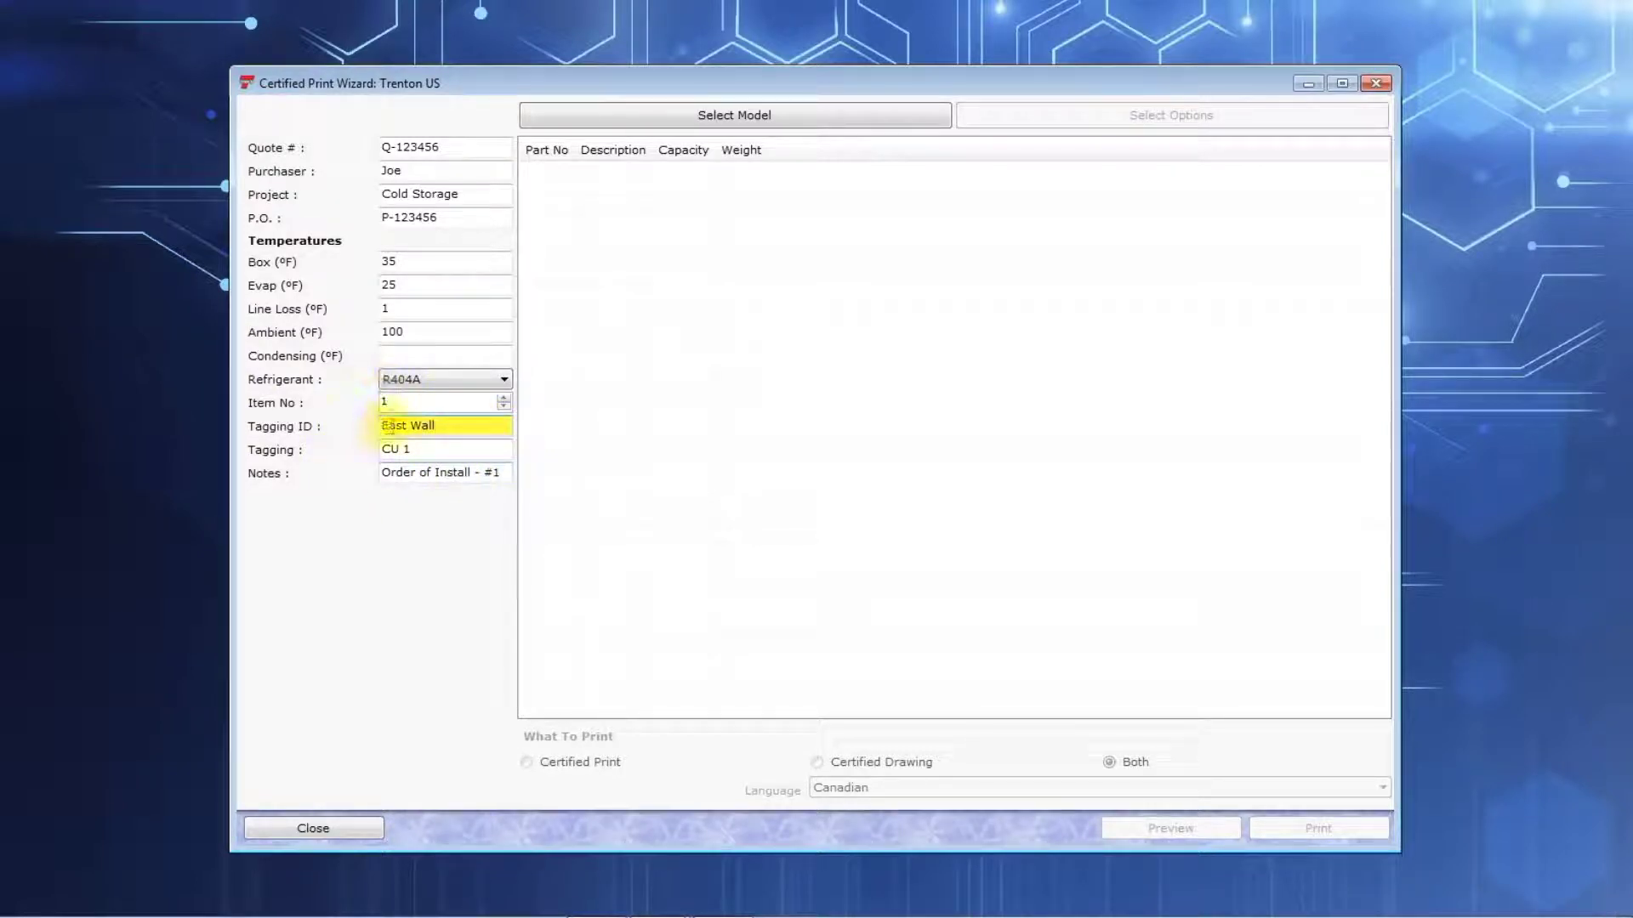
pyautogui.press('Tab')
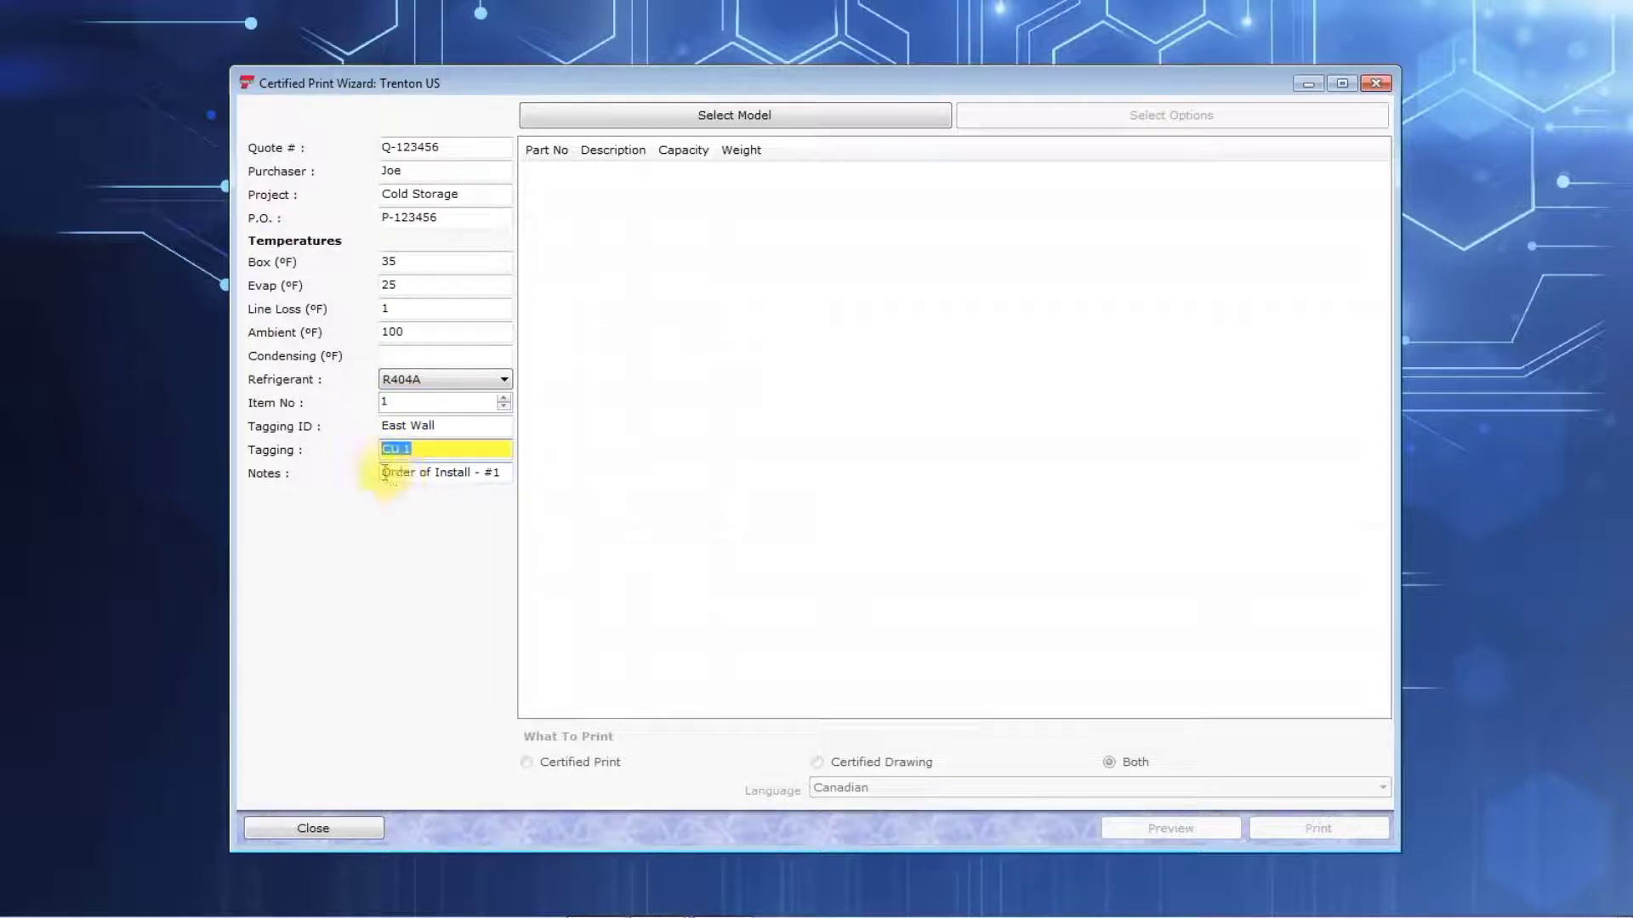
pyautogui.click(386, 473)
pyautogui.moveTo(388, 473); pyautogui.dragTo(585, 468)
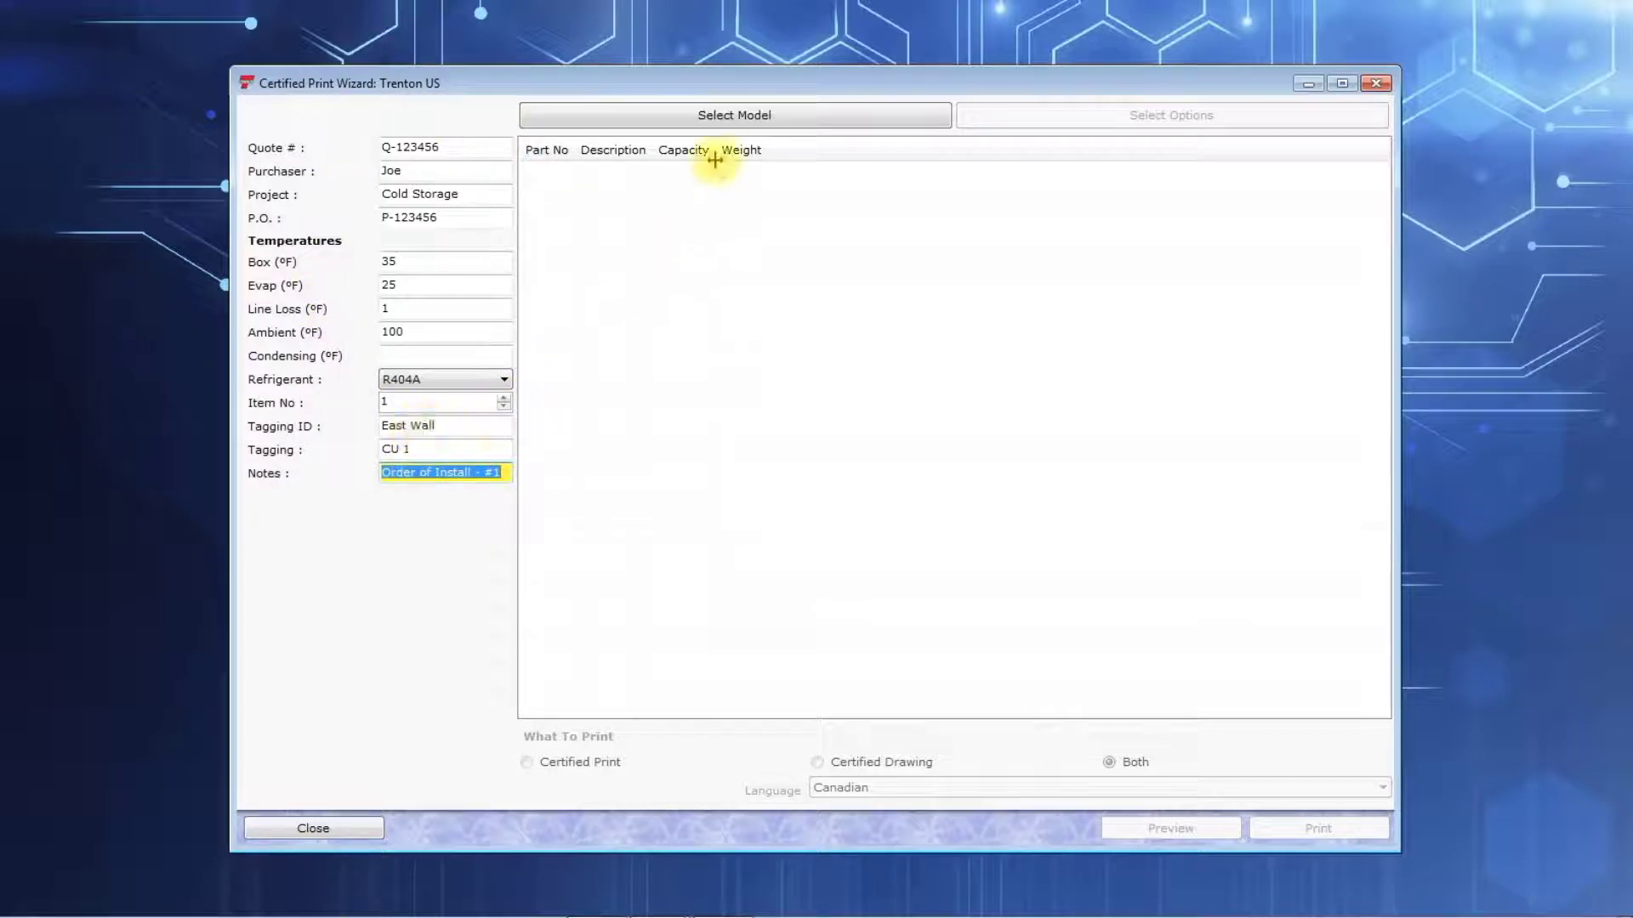
# Select the air-cooled condensing unit model: EZ-Line Scroll, Outdoor, High and Medium Temp, size 3, 208-230/3/60.
pyautogui.click(723, 124)
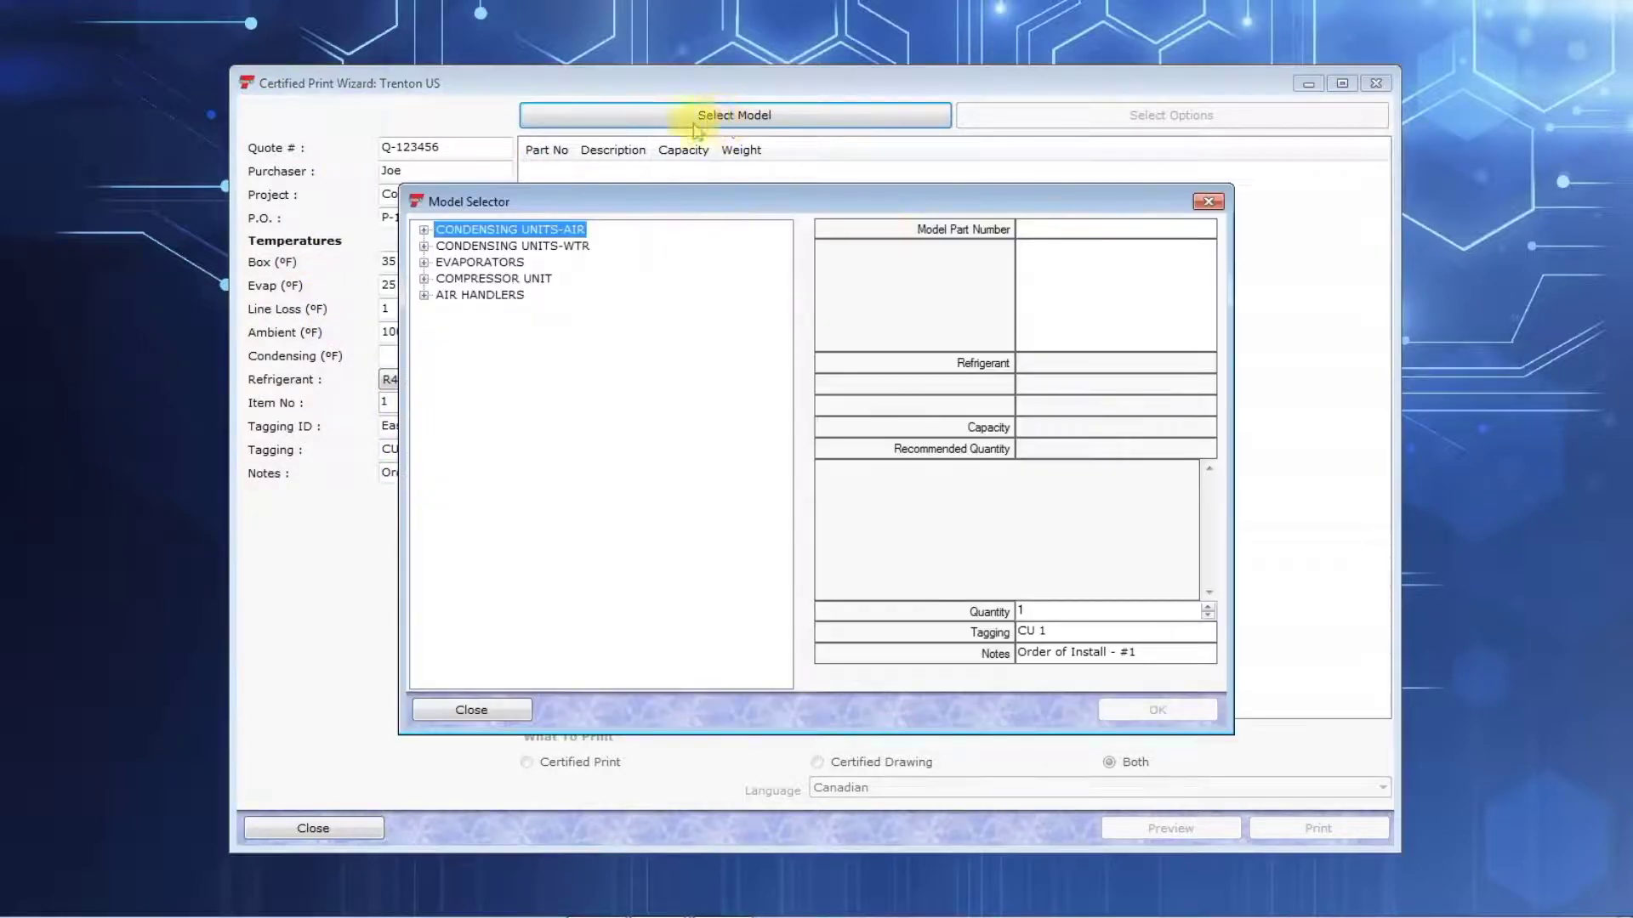
pyautogui.click(424, 230)
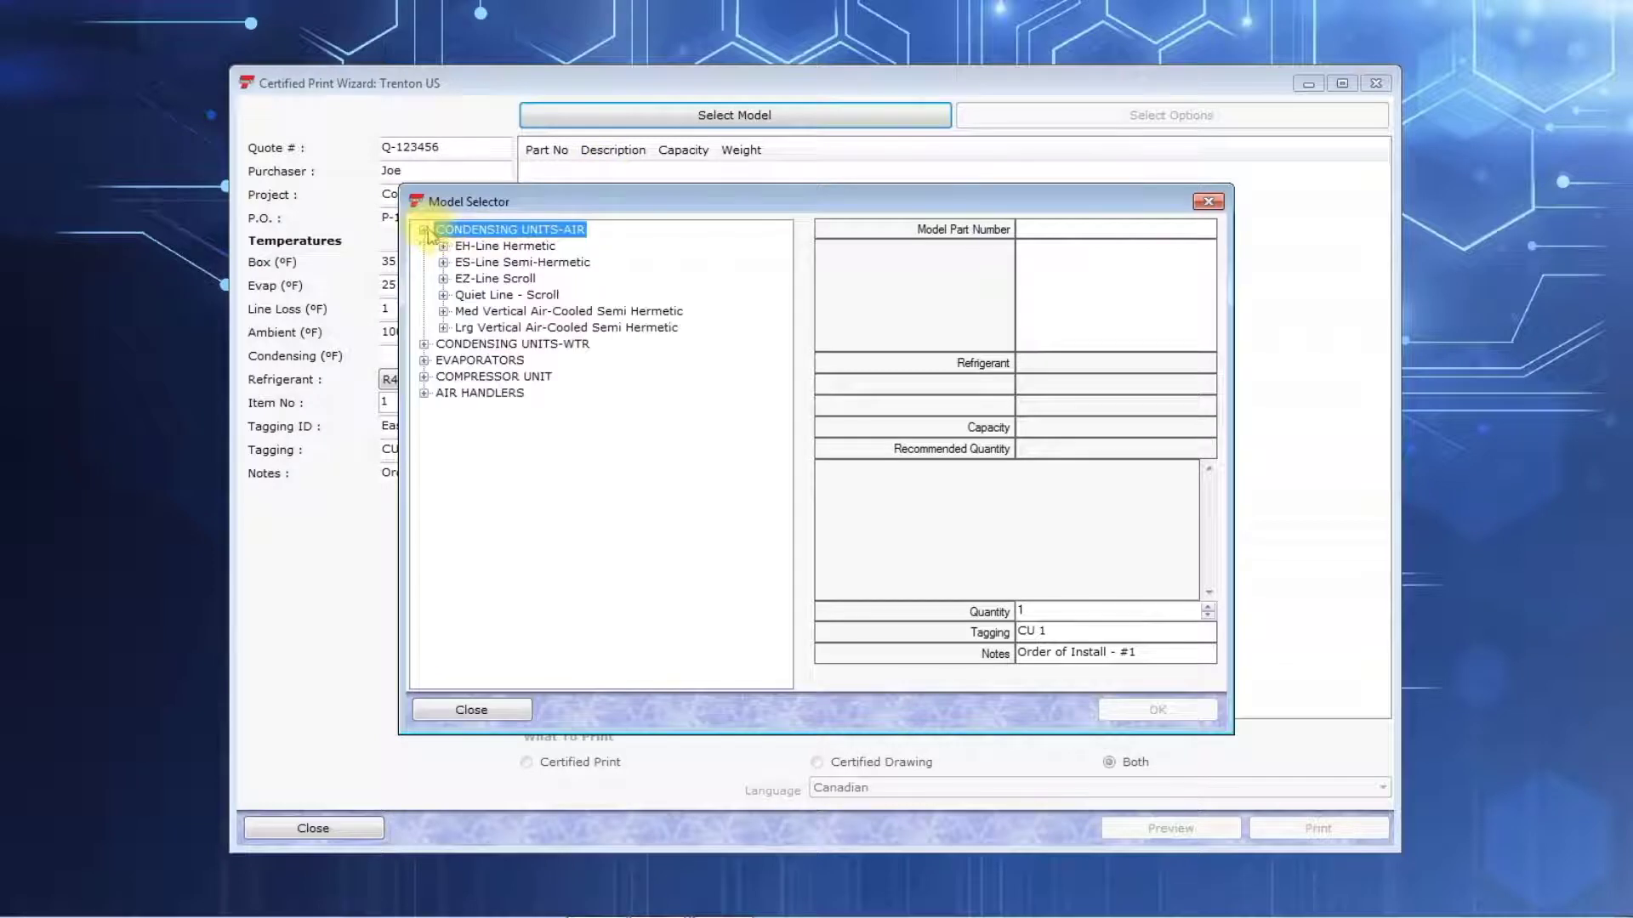
pyautogui.click(443, 279)
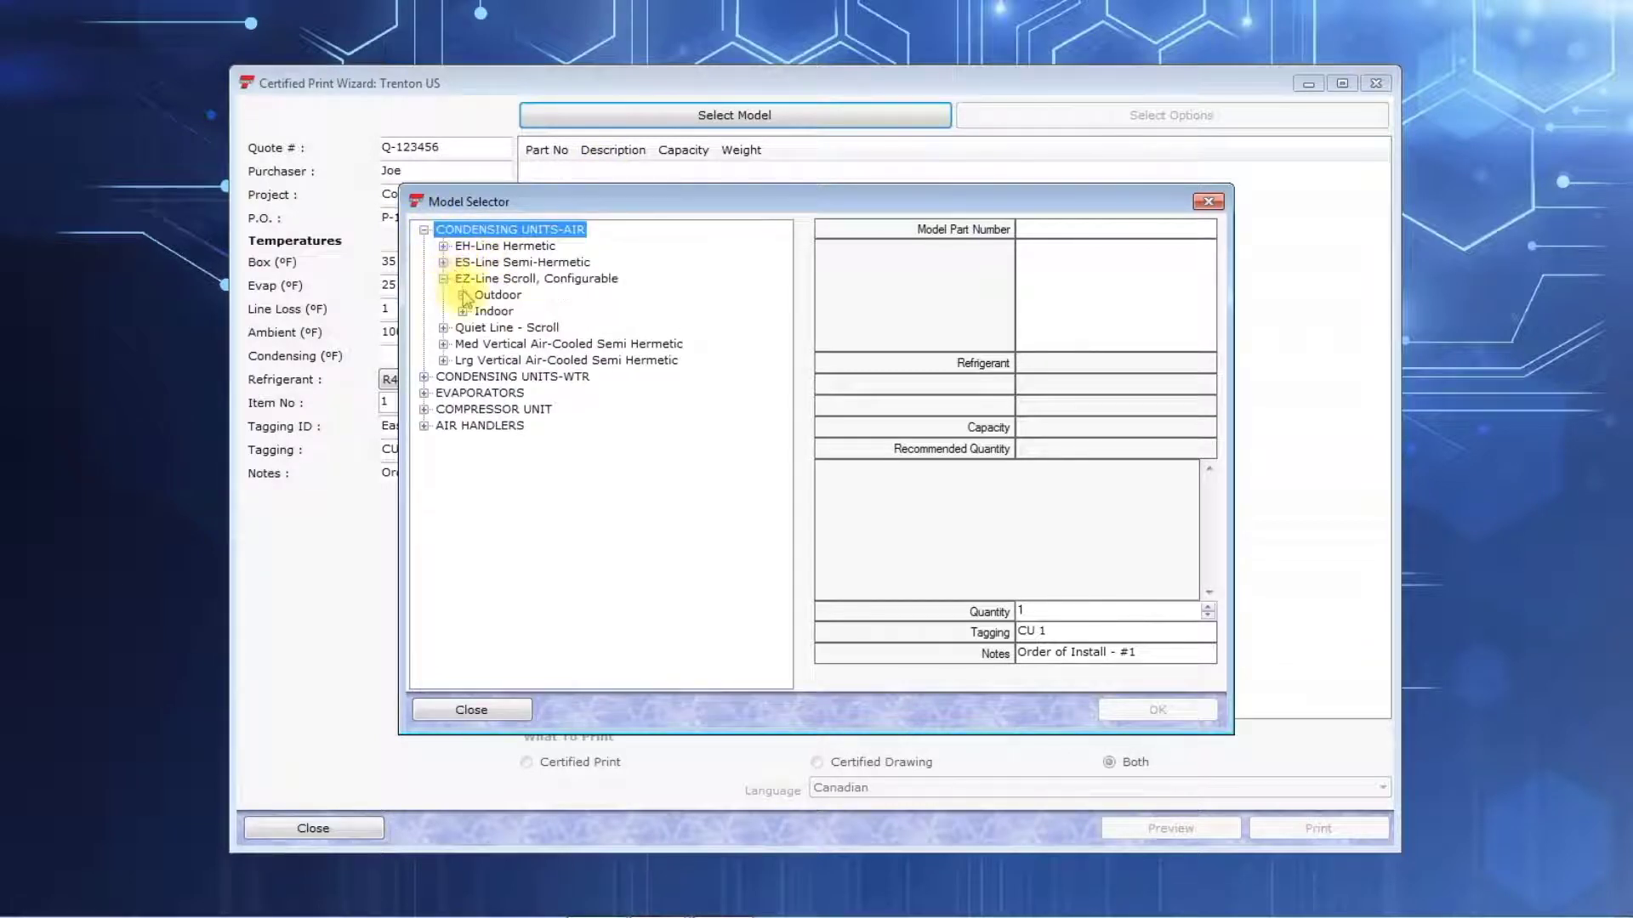
pyautogui.click(462, 295)
pyautogui.click(483, 312)
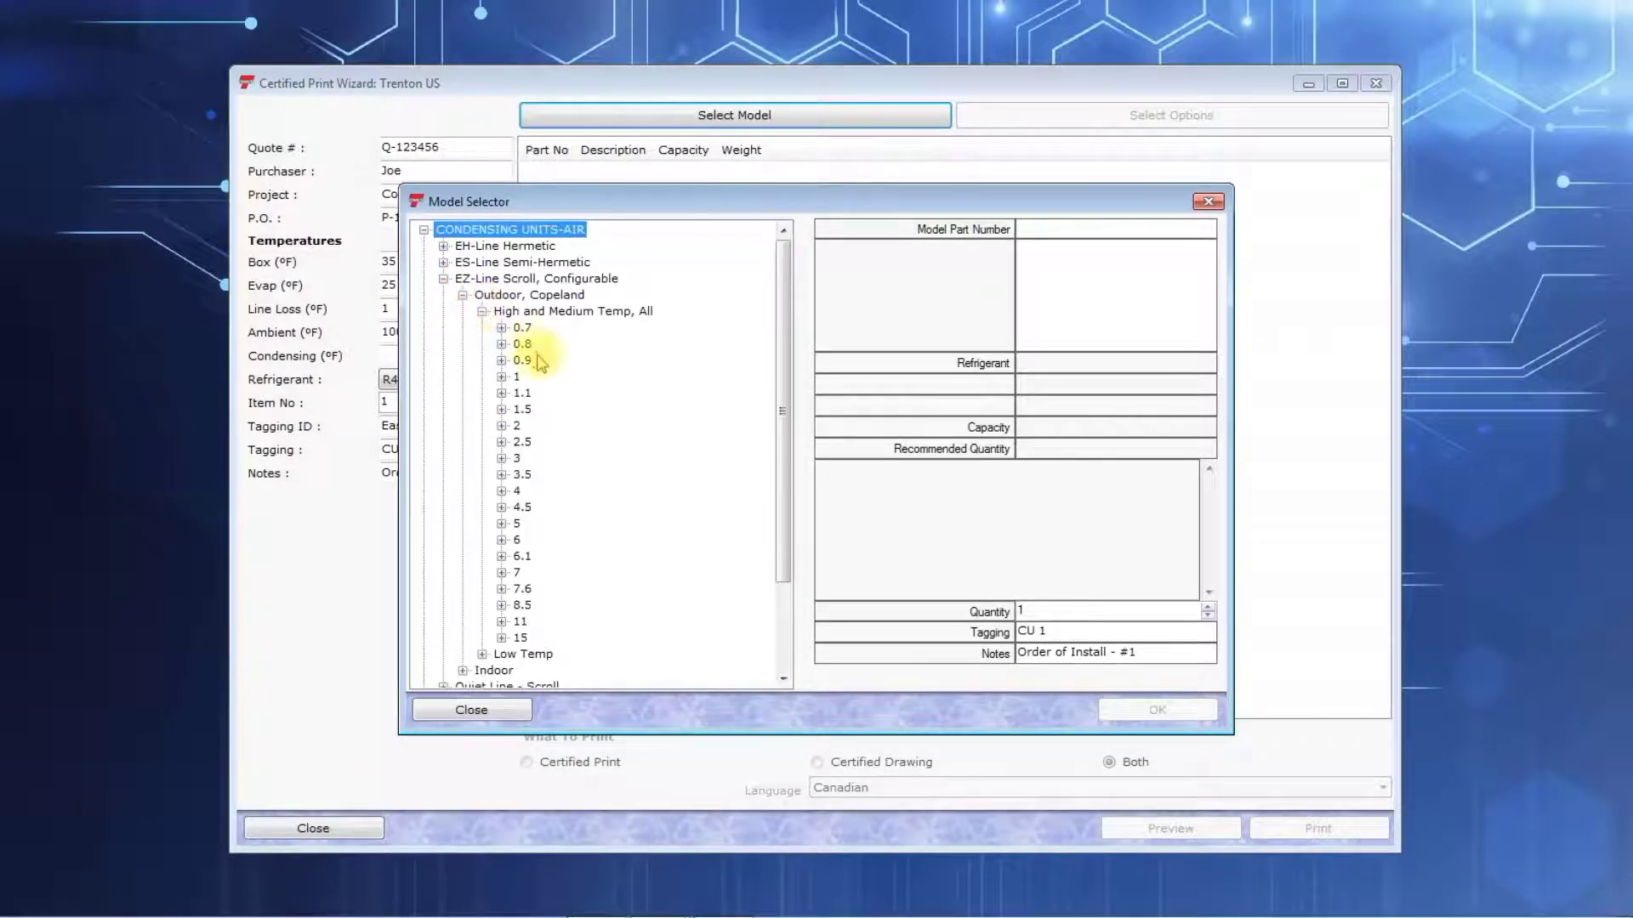
pyautogui.click(502, 459)
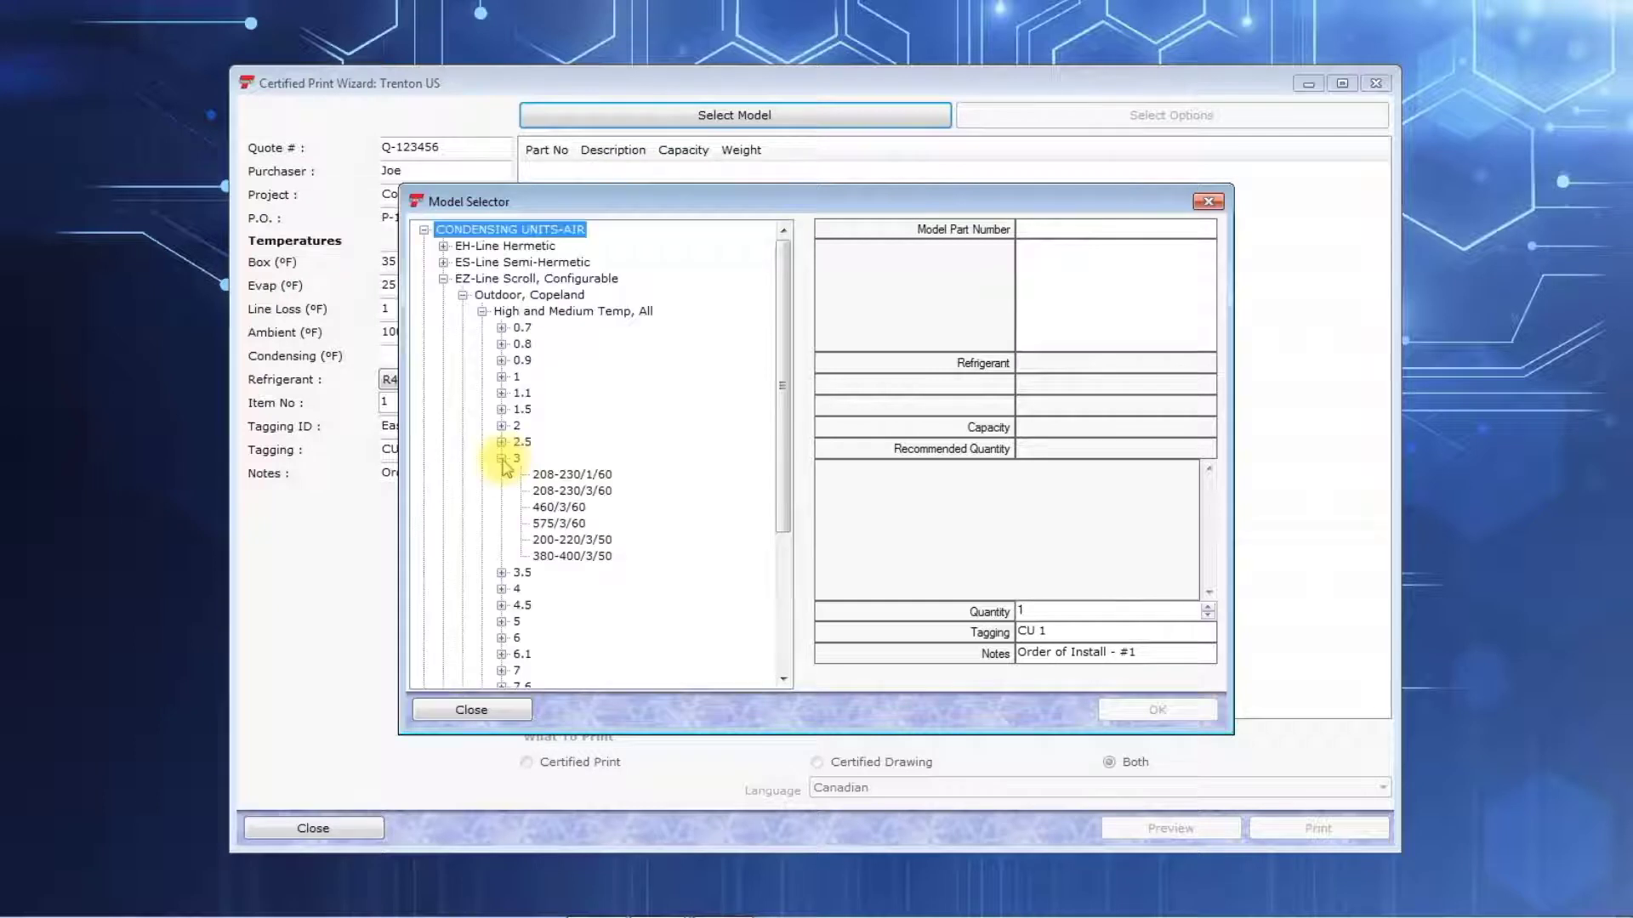
pyautogui.click(568, 492)
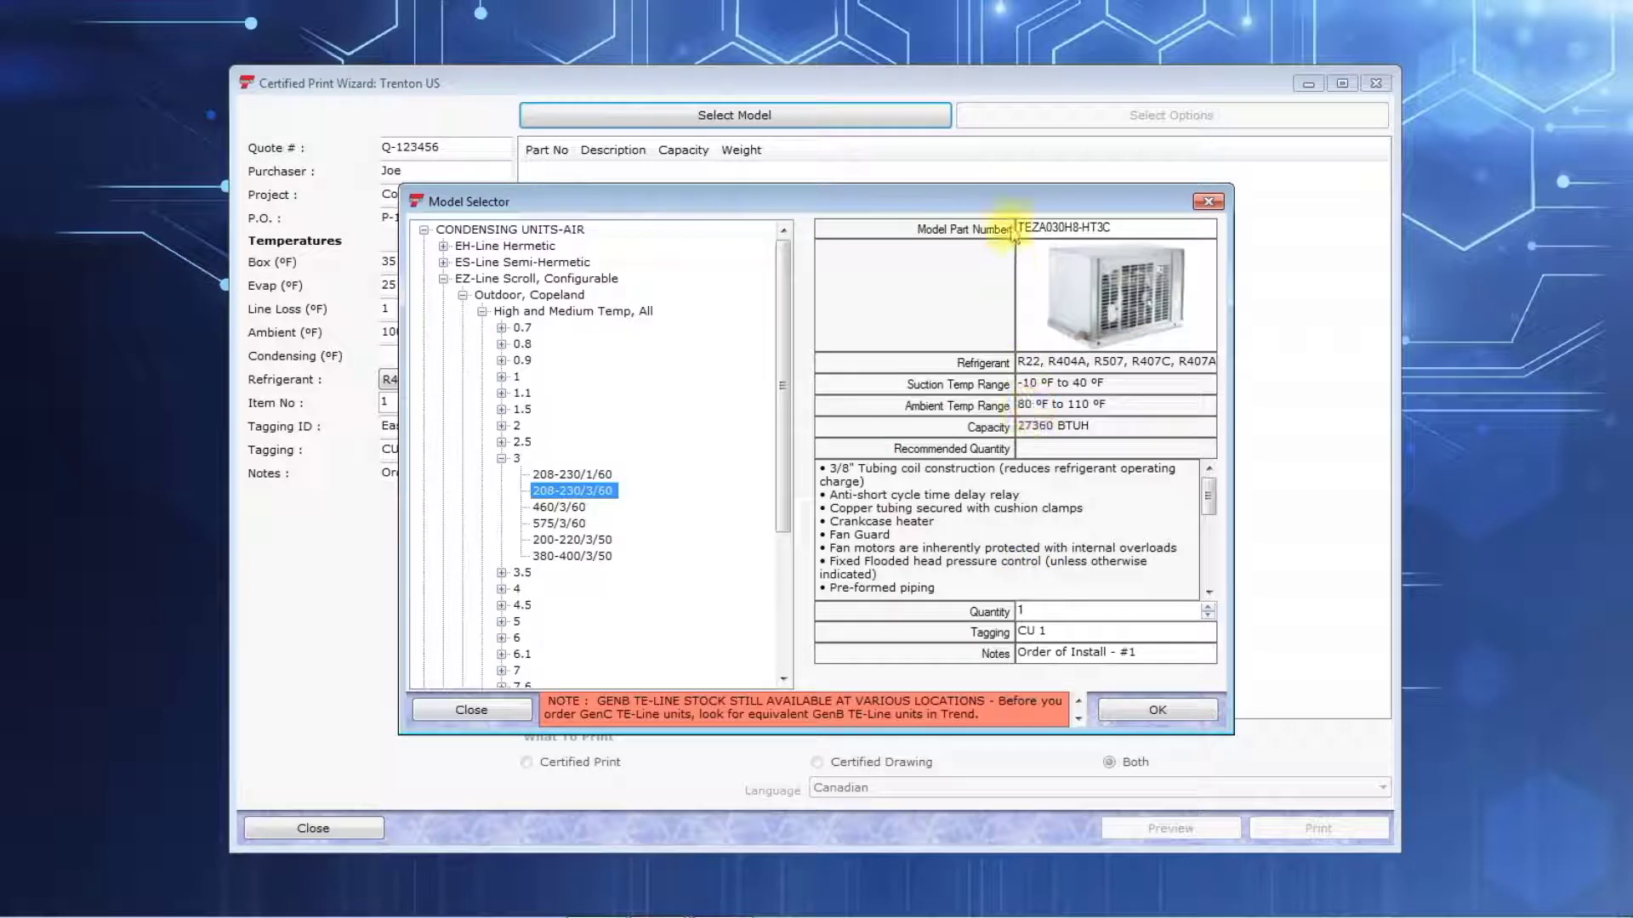
# Check the selected model's part number and read through its feature list, and accept the model.
pyautogui.moveTo(1020, 226); pyautogui.dragTo(1138, 223)
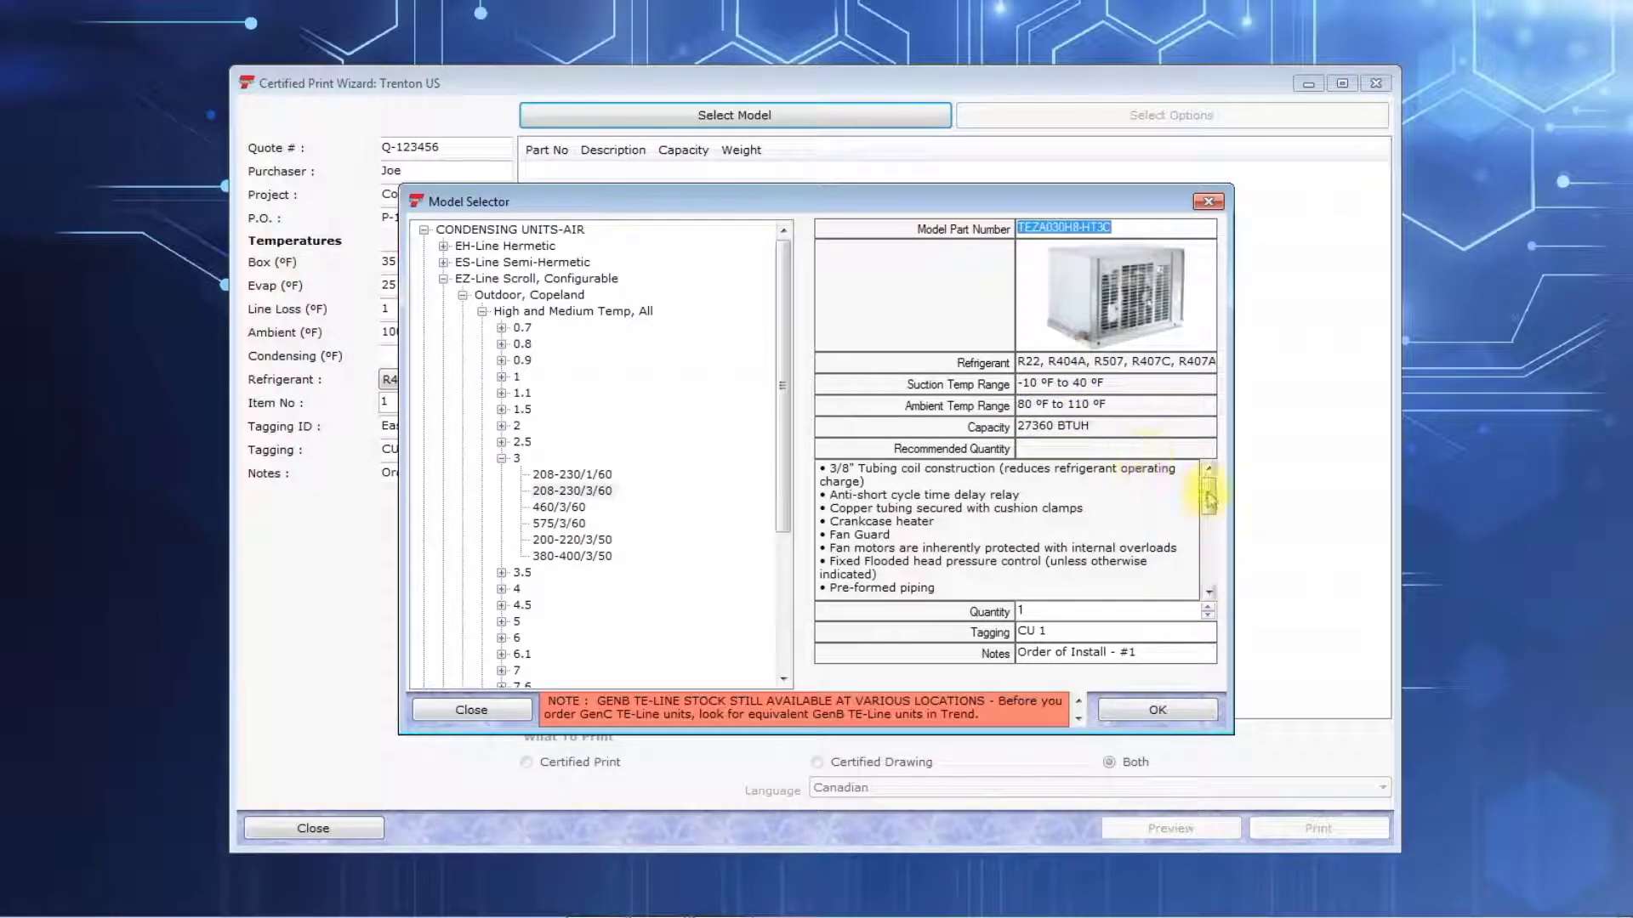
pyautogui.moveTo(1207, 496); pyautogui.dragTo(1208, 563)
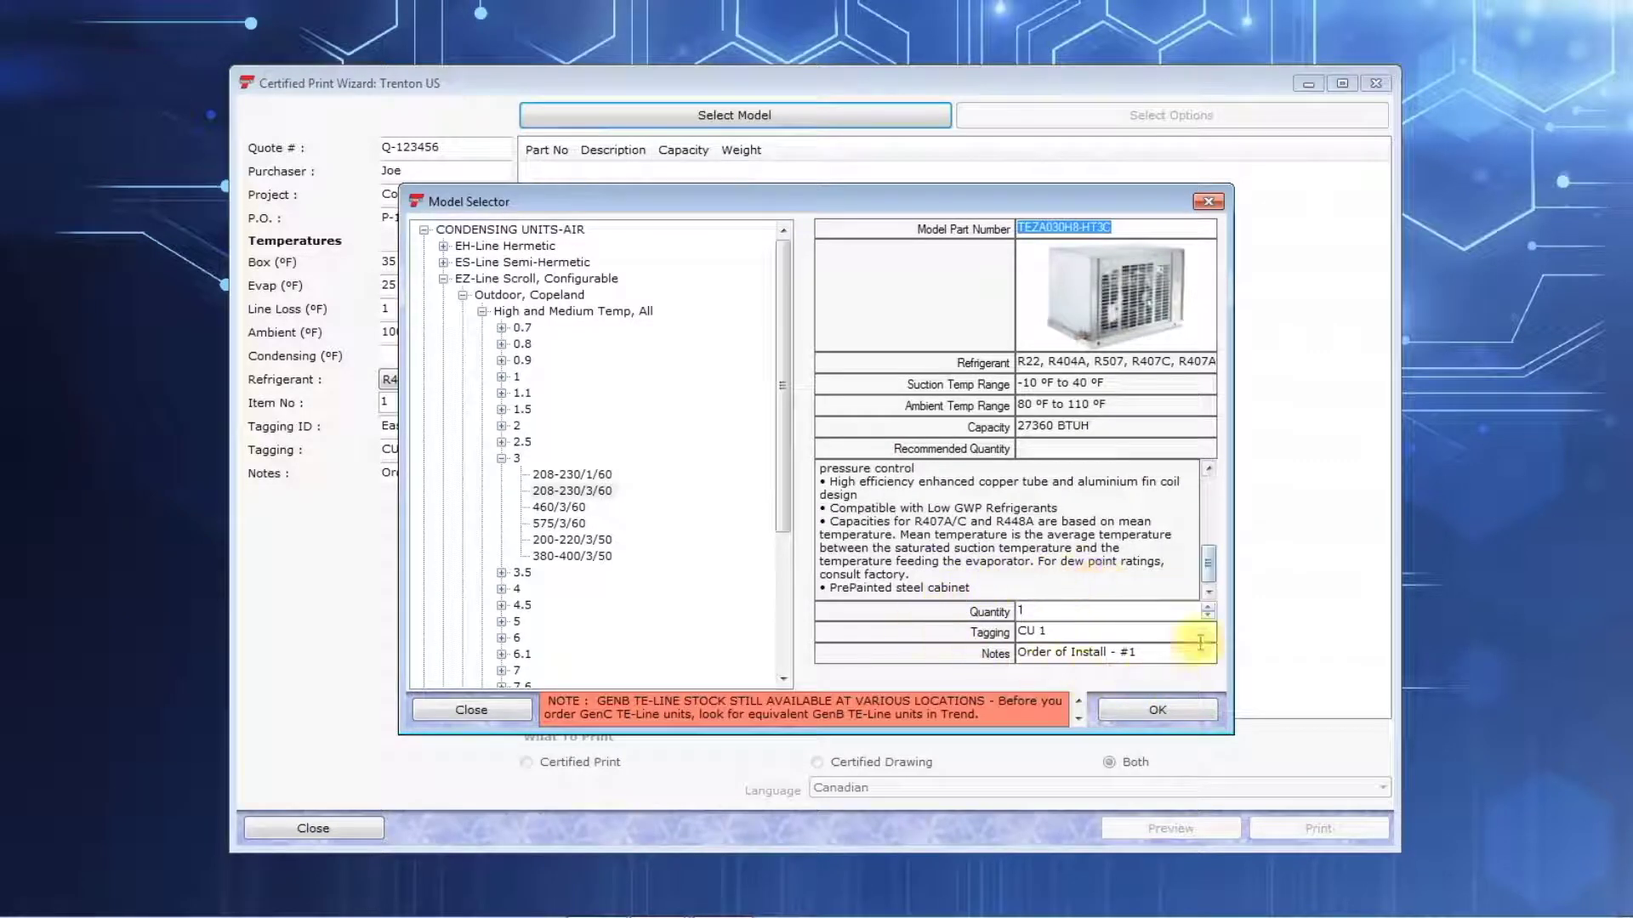
pyautogui.click(1163, 711)
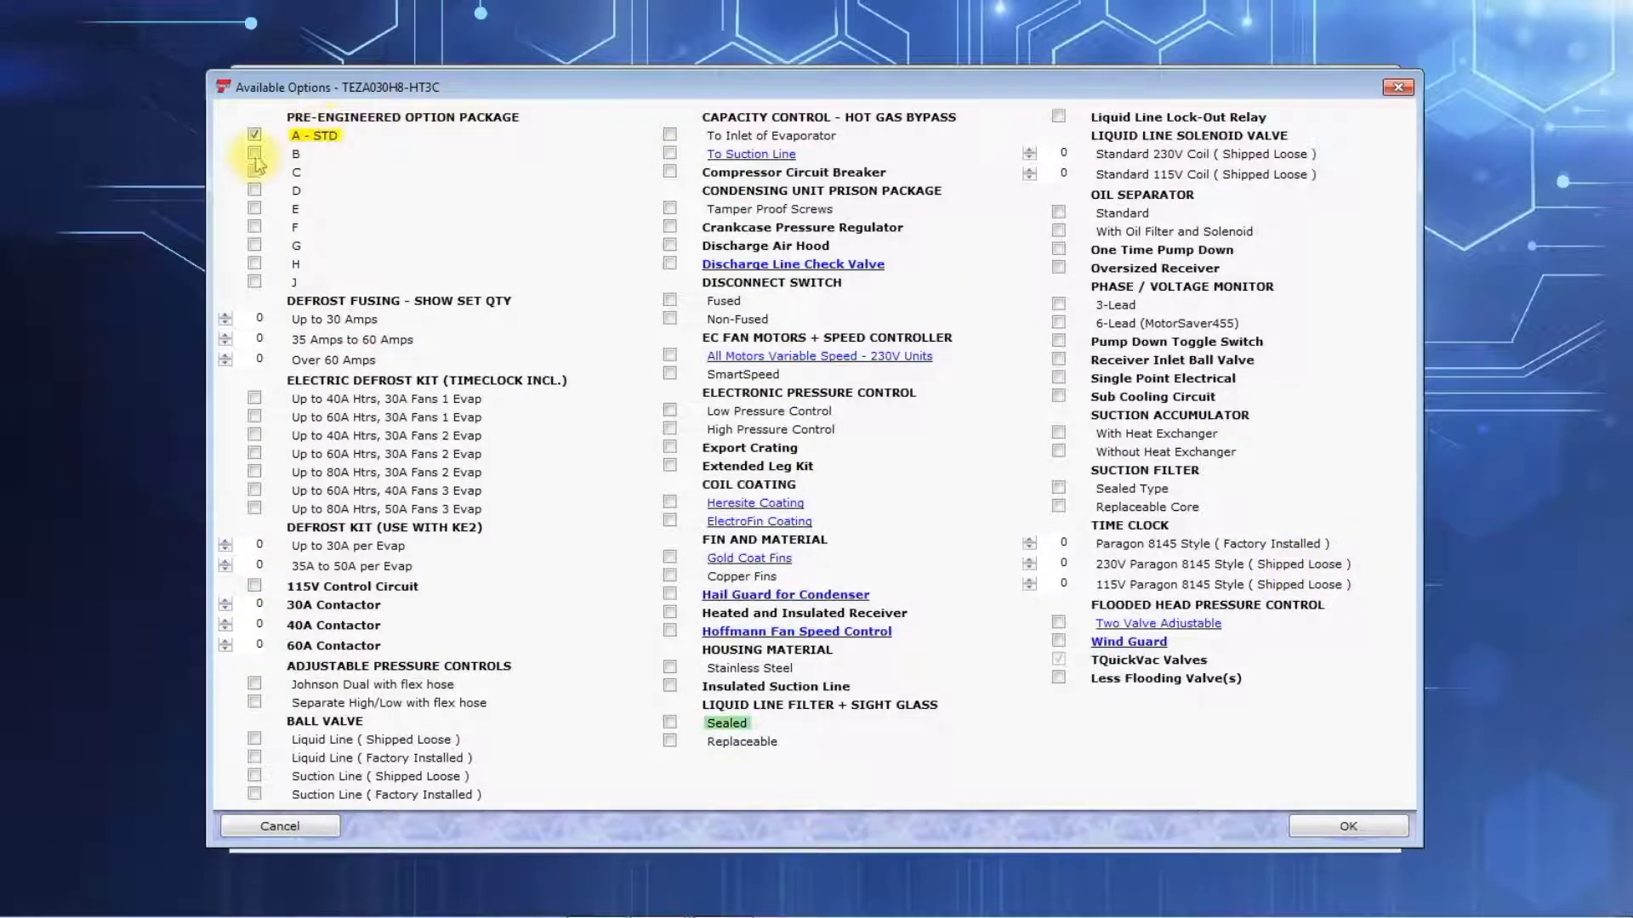
# Choose pre-engineered option package B for the condensing unit and add a Non-Fused disconnect switch.
pyautogui.click(254, 155)
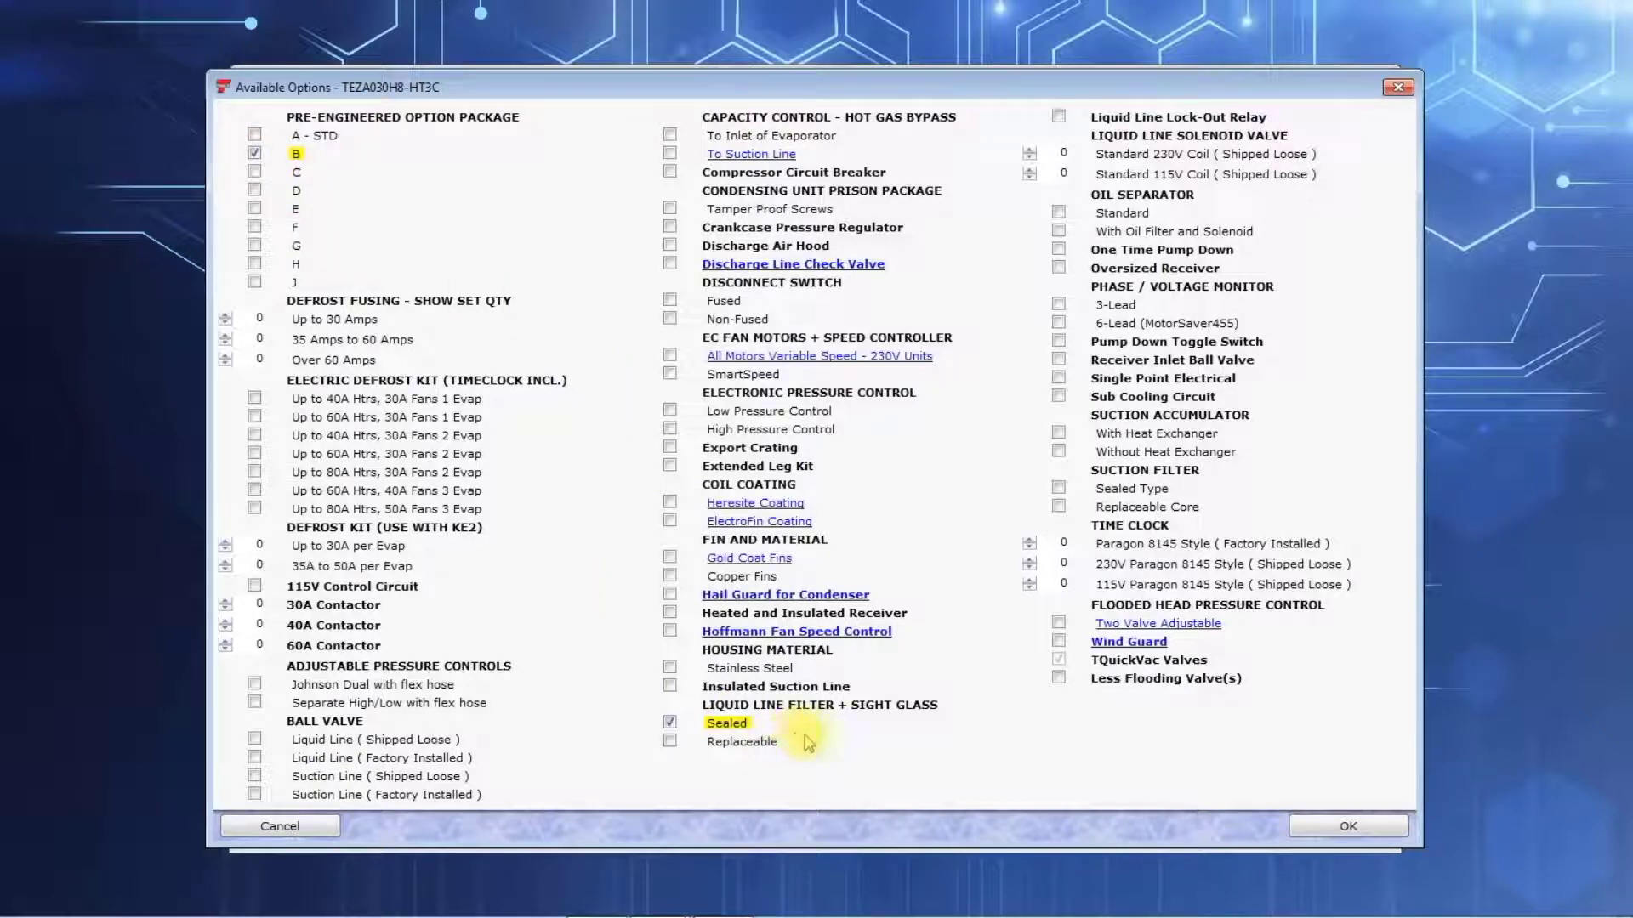
pyautogui.click(1305, 823)
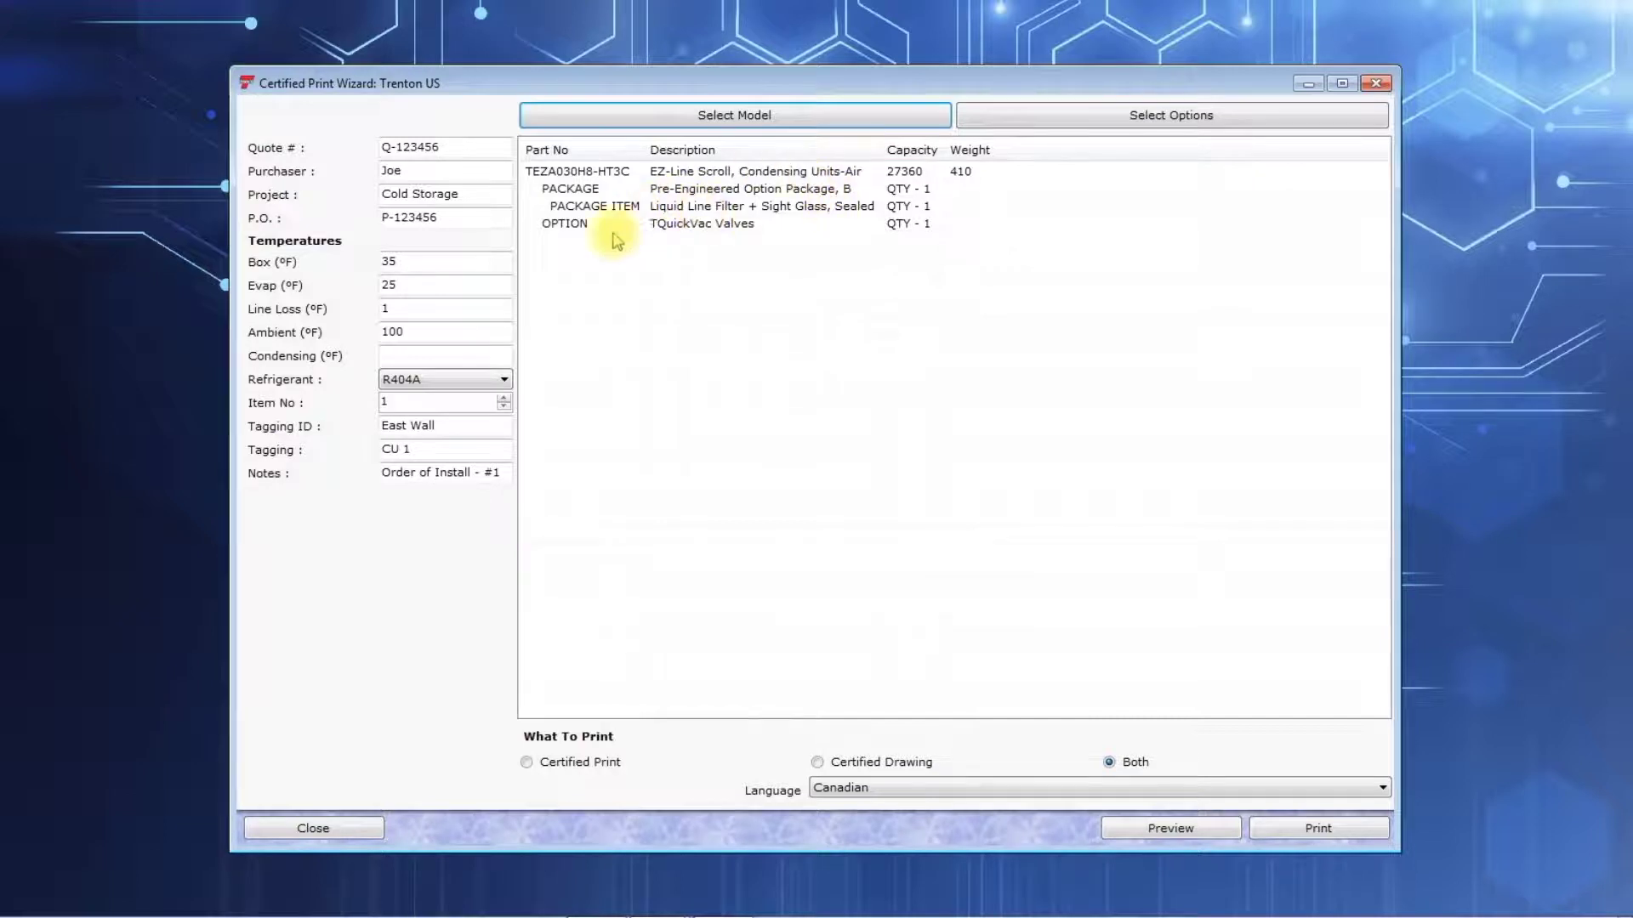
pyautogui.click(1172, 119)
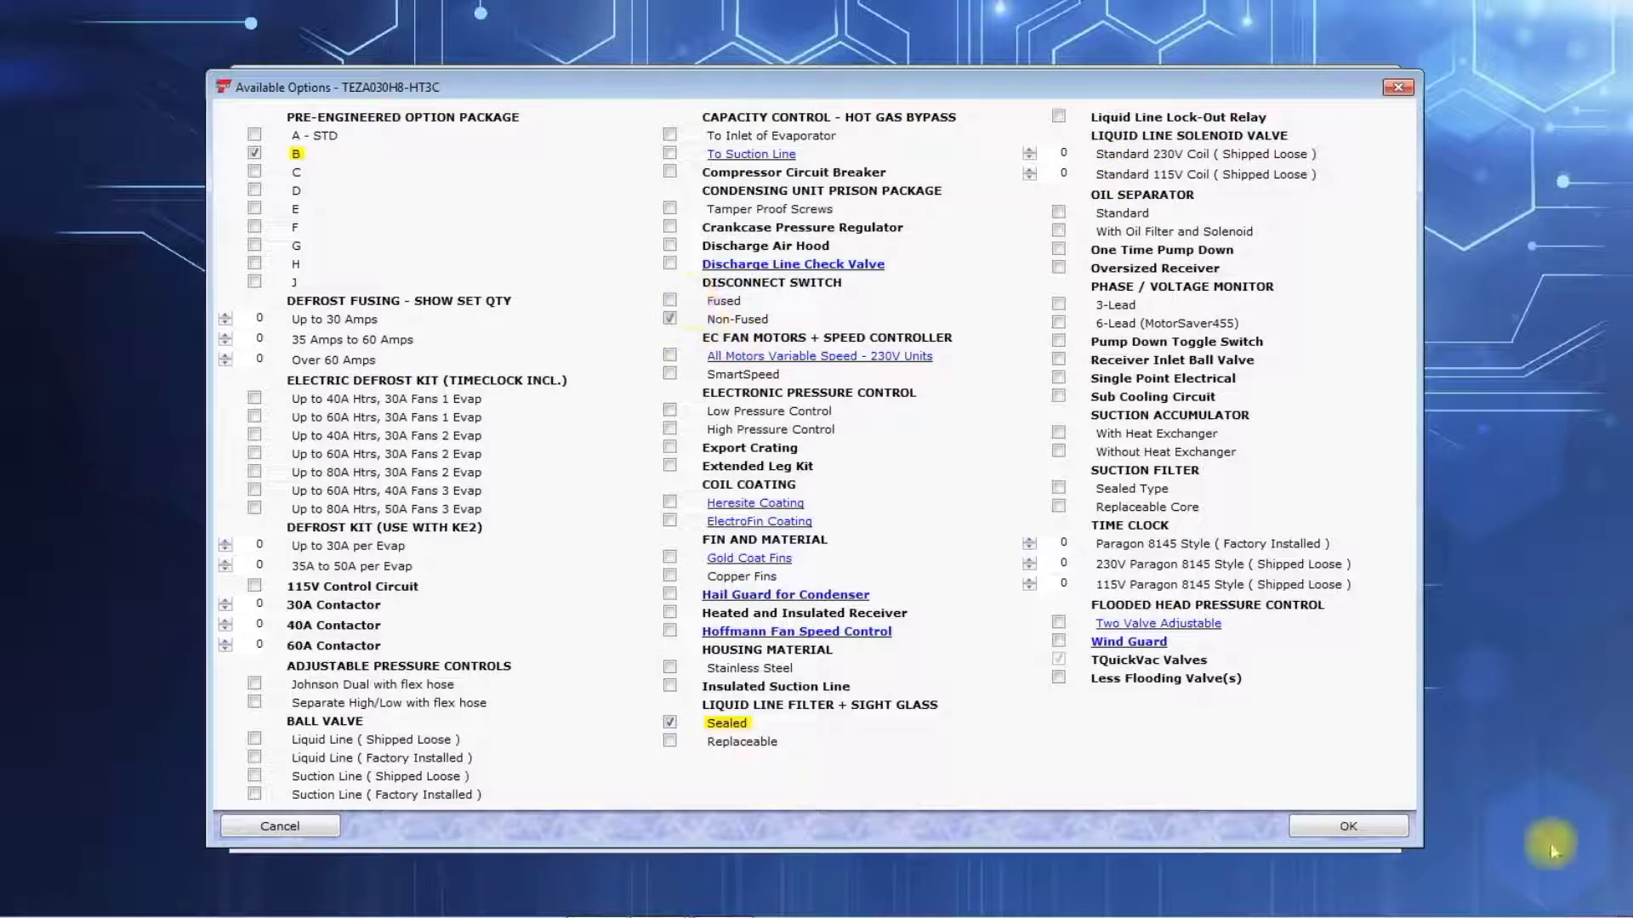
pyautogui.click(1347, 826)
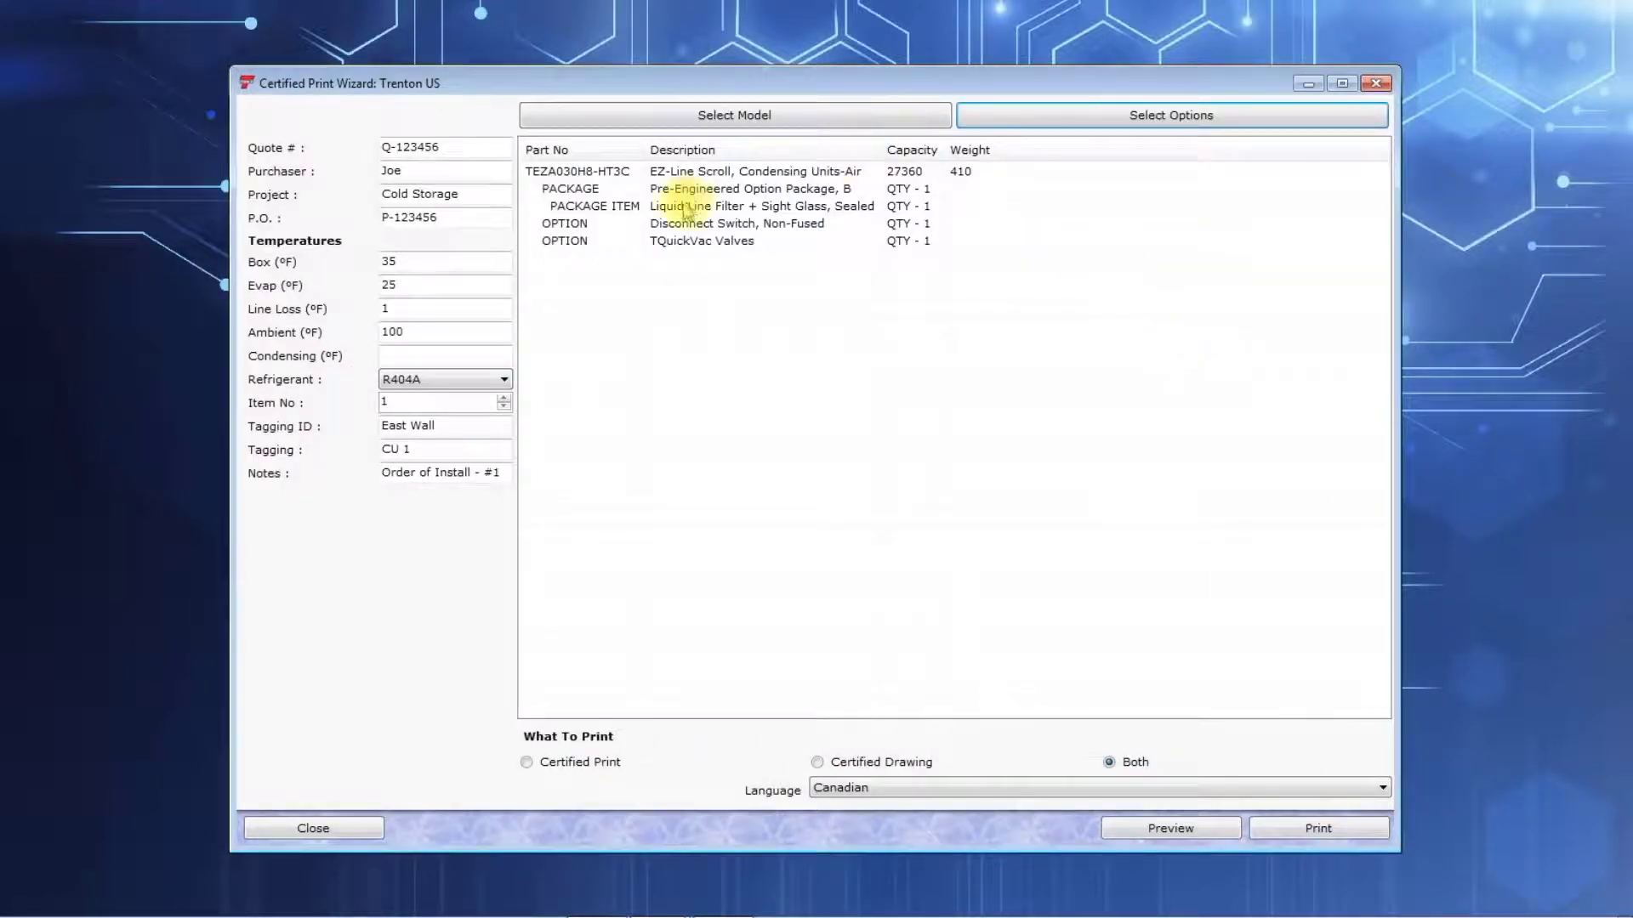
# Select the condensing unit's line in the parts list and set the print language to U.S.
pyautogui.click(605, 173)
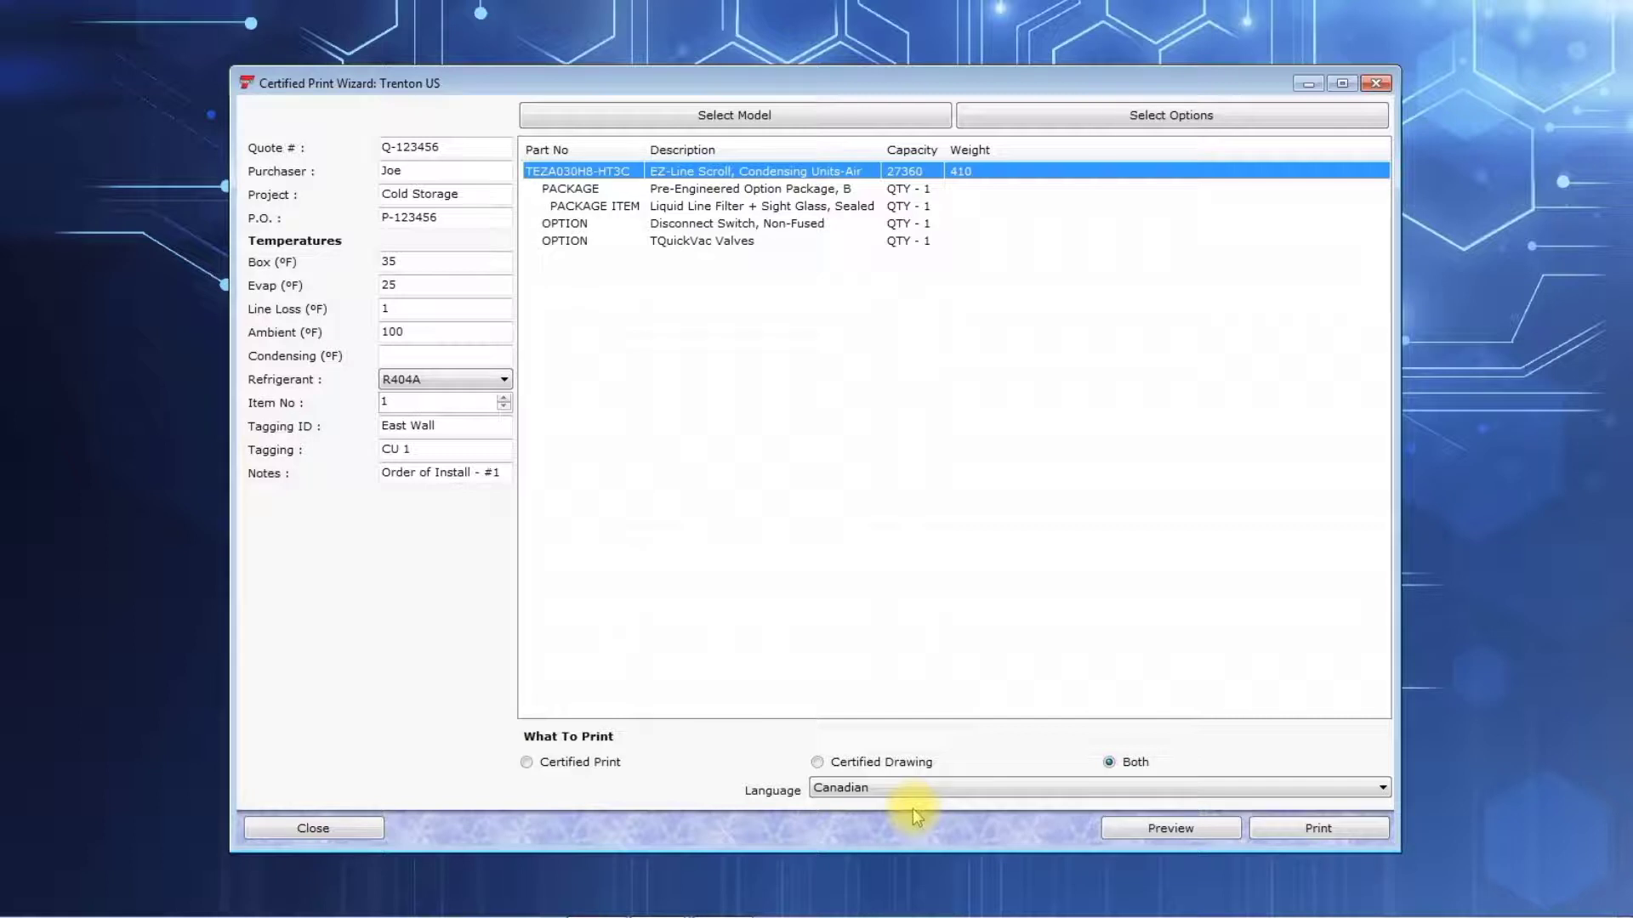
pyautogui.click(956, 787)
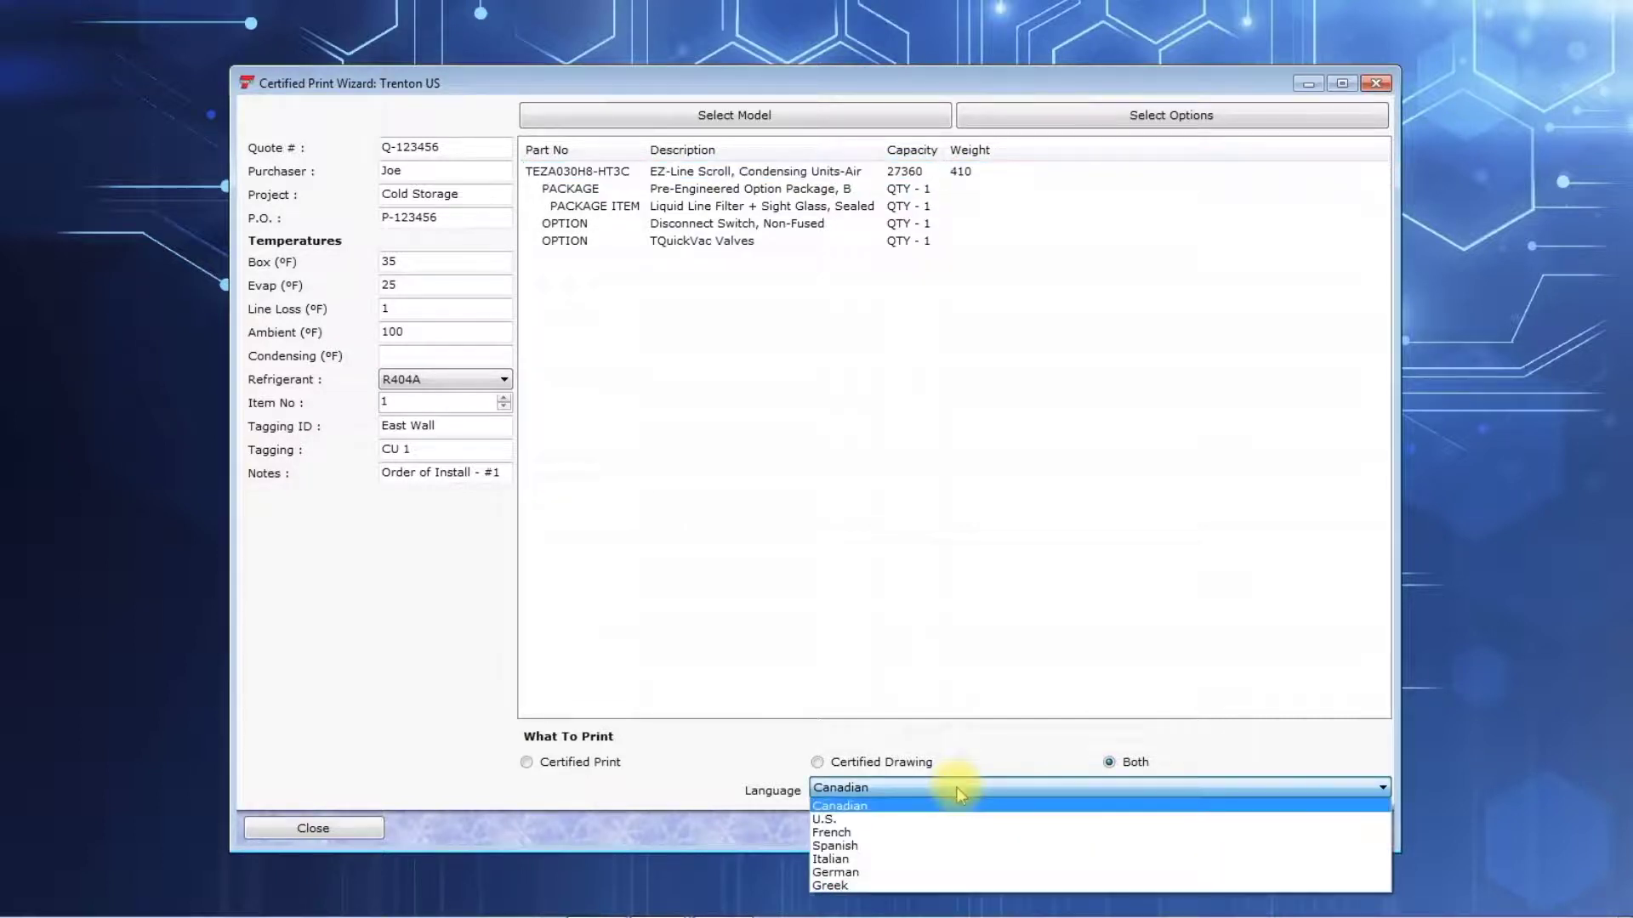
pyautogui.click(935, 819)
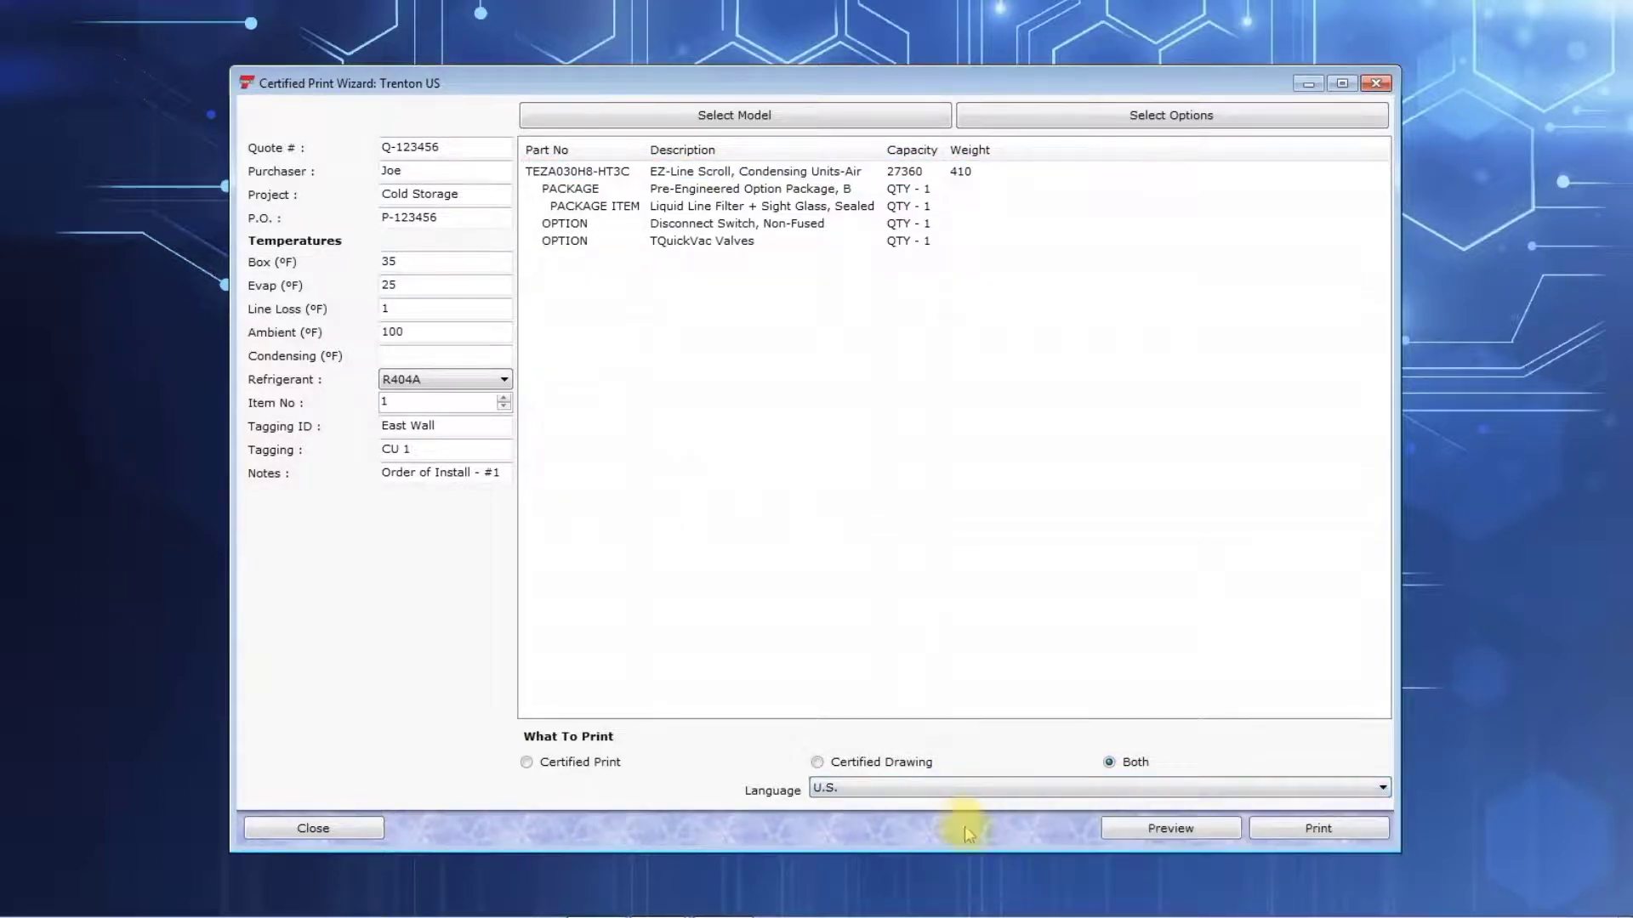
# Print the certified print and drawing using CutePDF Writer as the printer.
pyautogui.click(1317, 829)
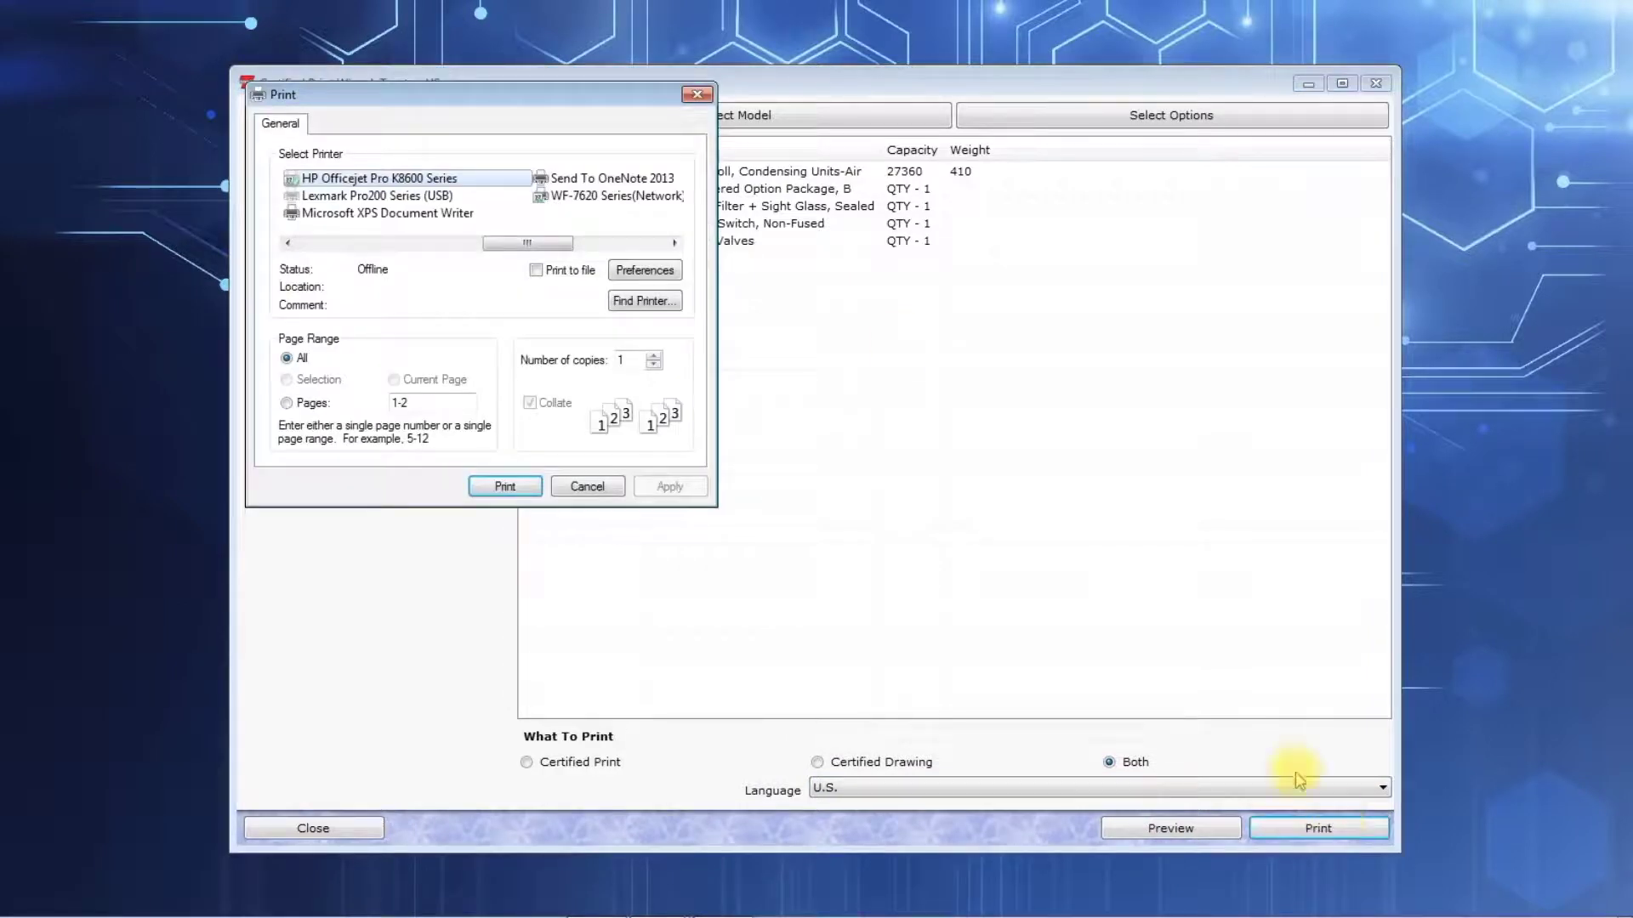
pyautogui.click(334, 244)
pyautogui.click(335, 244)
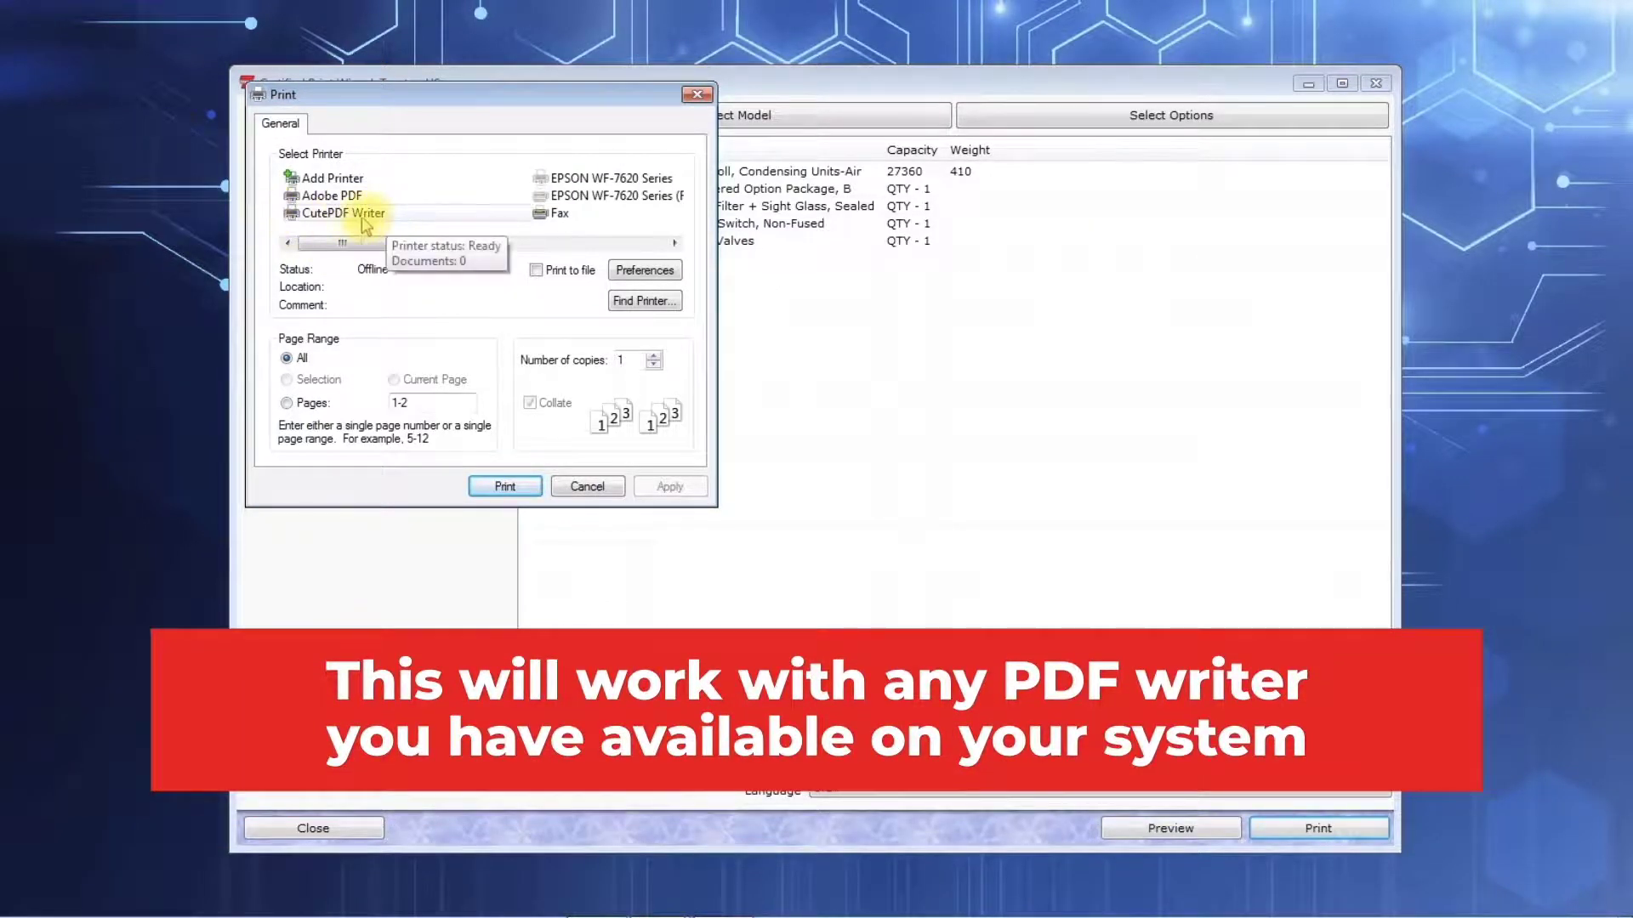
pyautogui.click(364, 215)
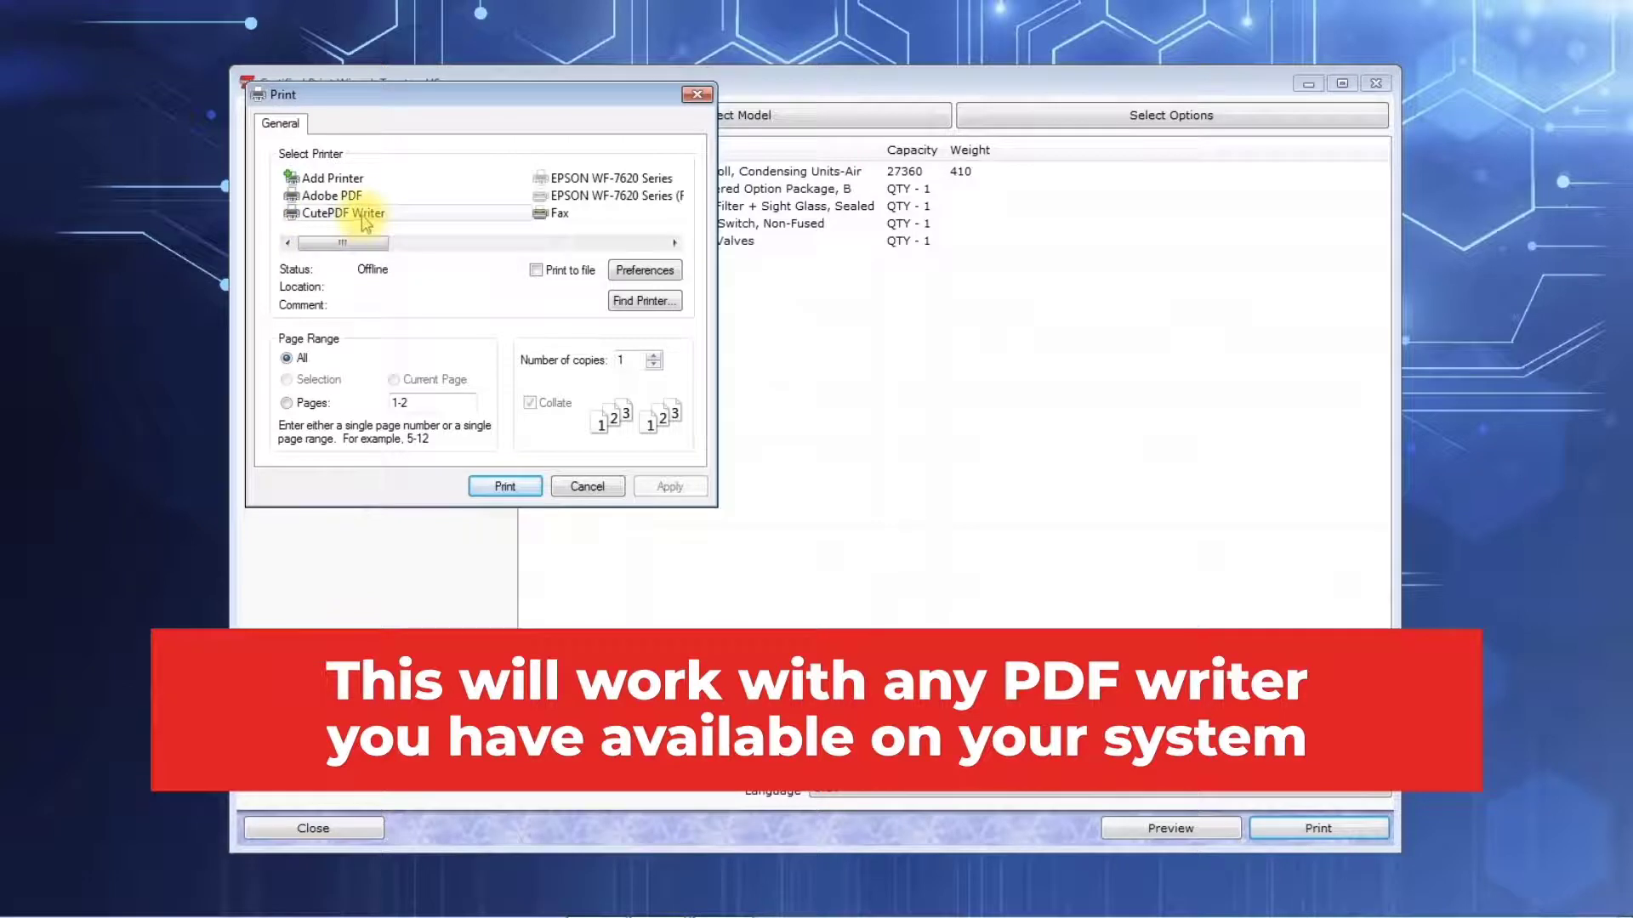
pyautogui.click(504, 487)
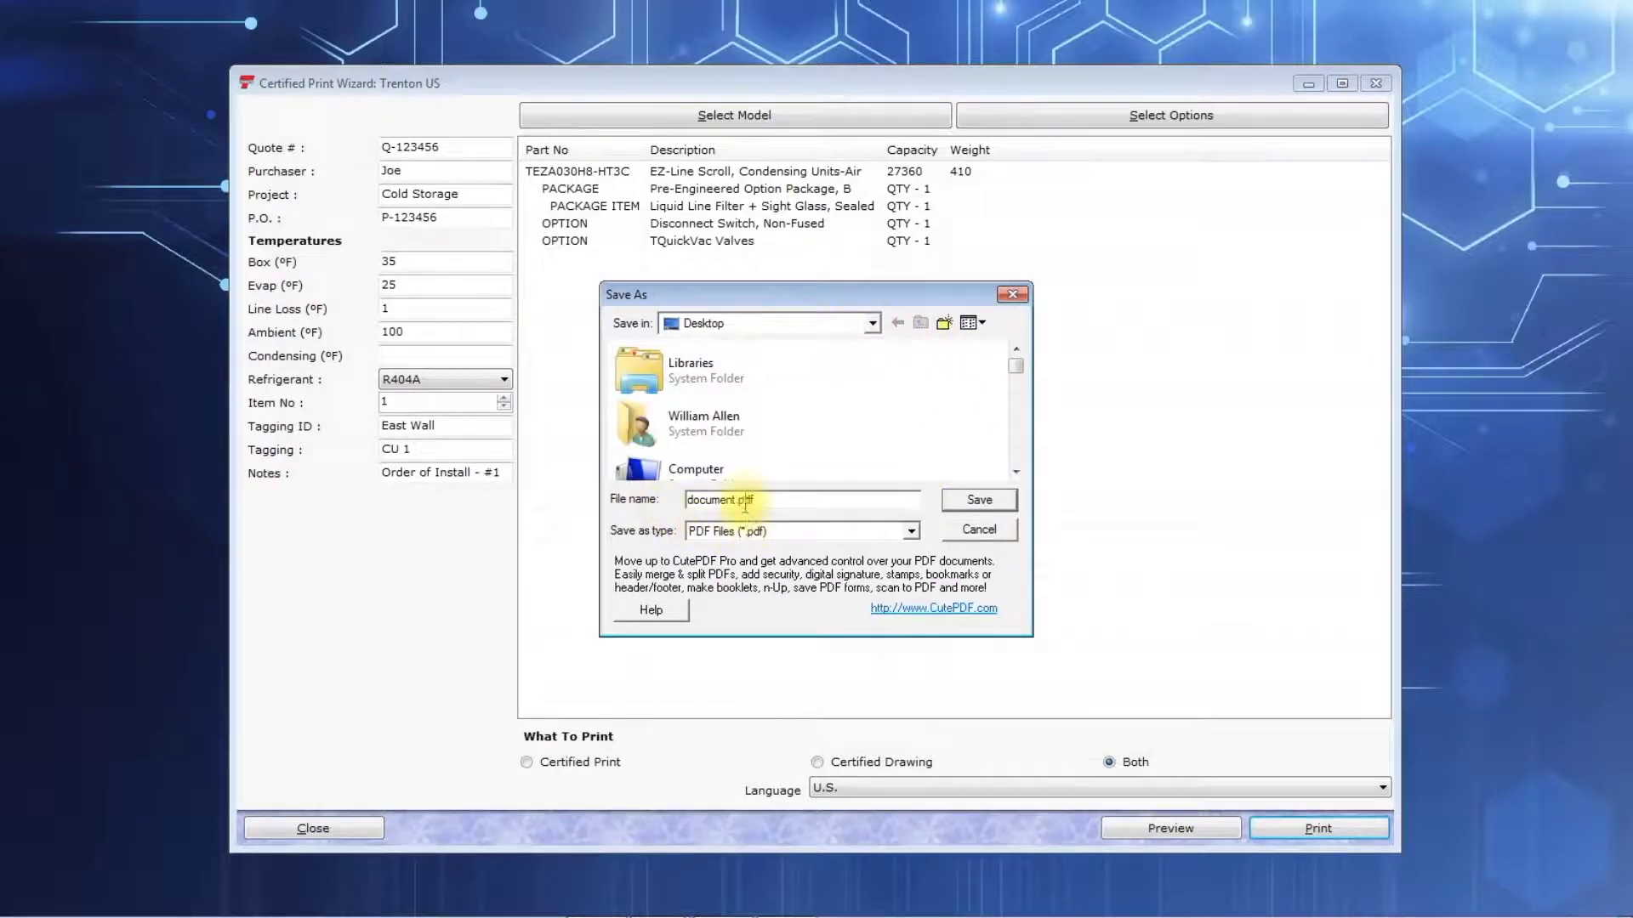
# Save the PDF output to the Desktop with the file name 123456.pdf.
pyautogui.moveTo(736, 499); pyautogui.dragTo(565, 491)
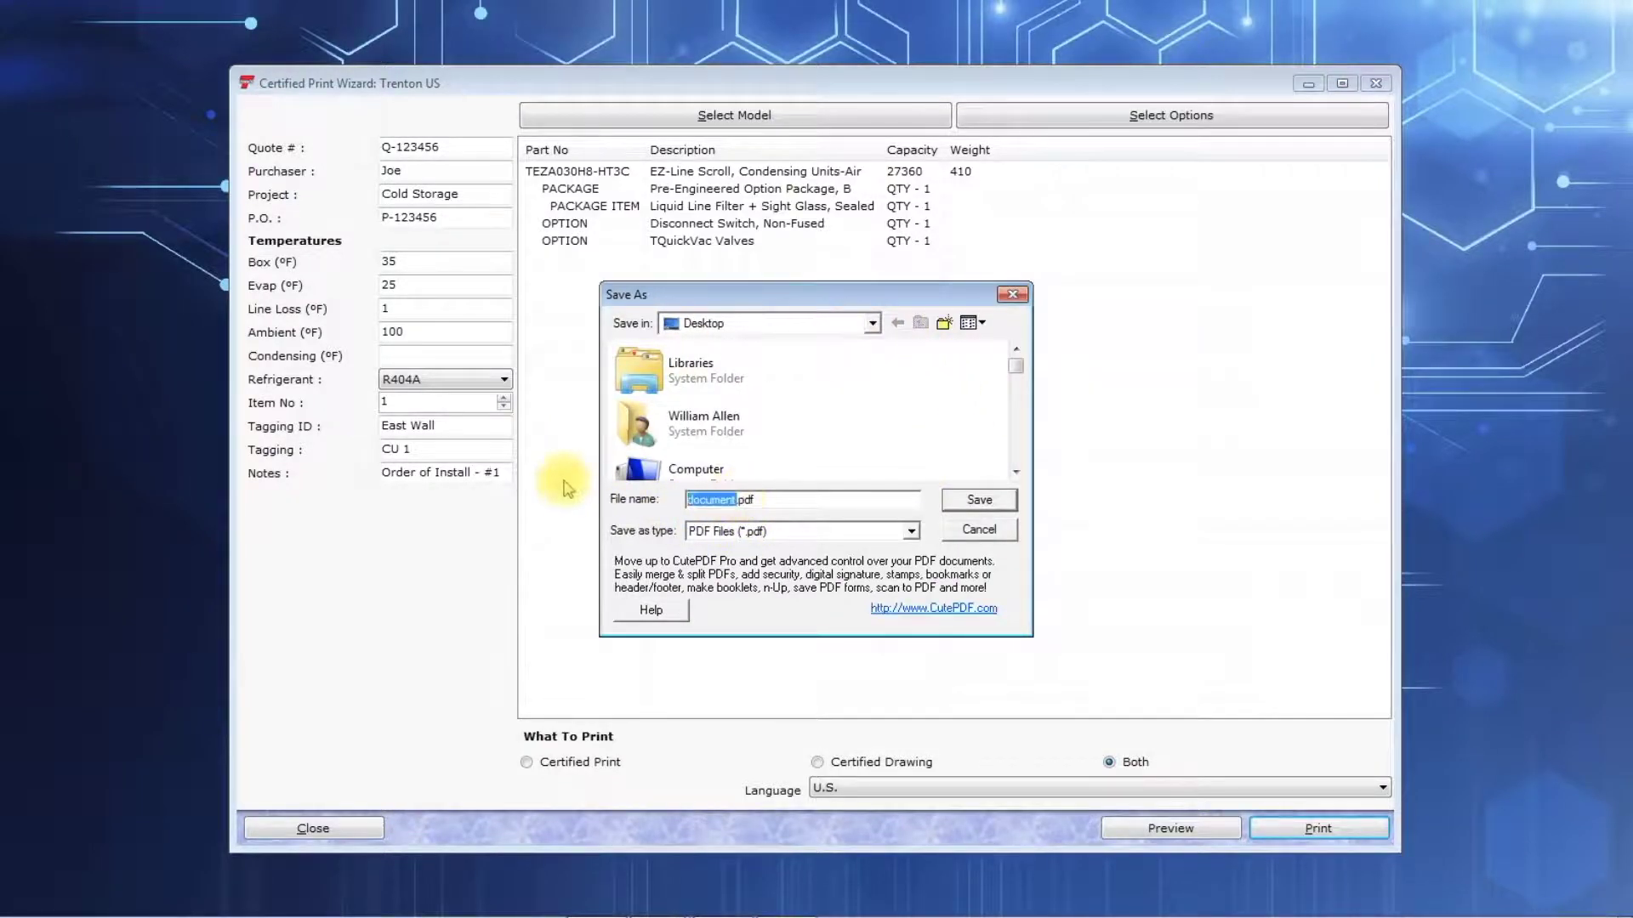
pyautogui.write('123456')
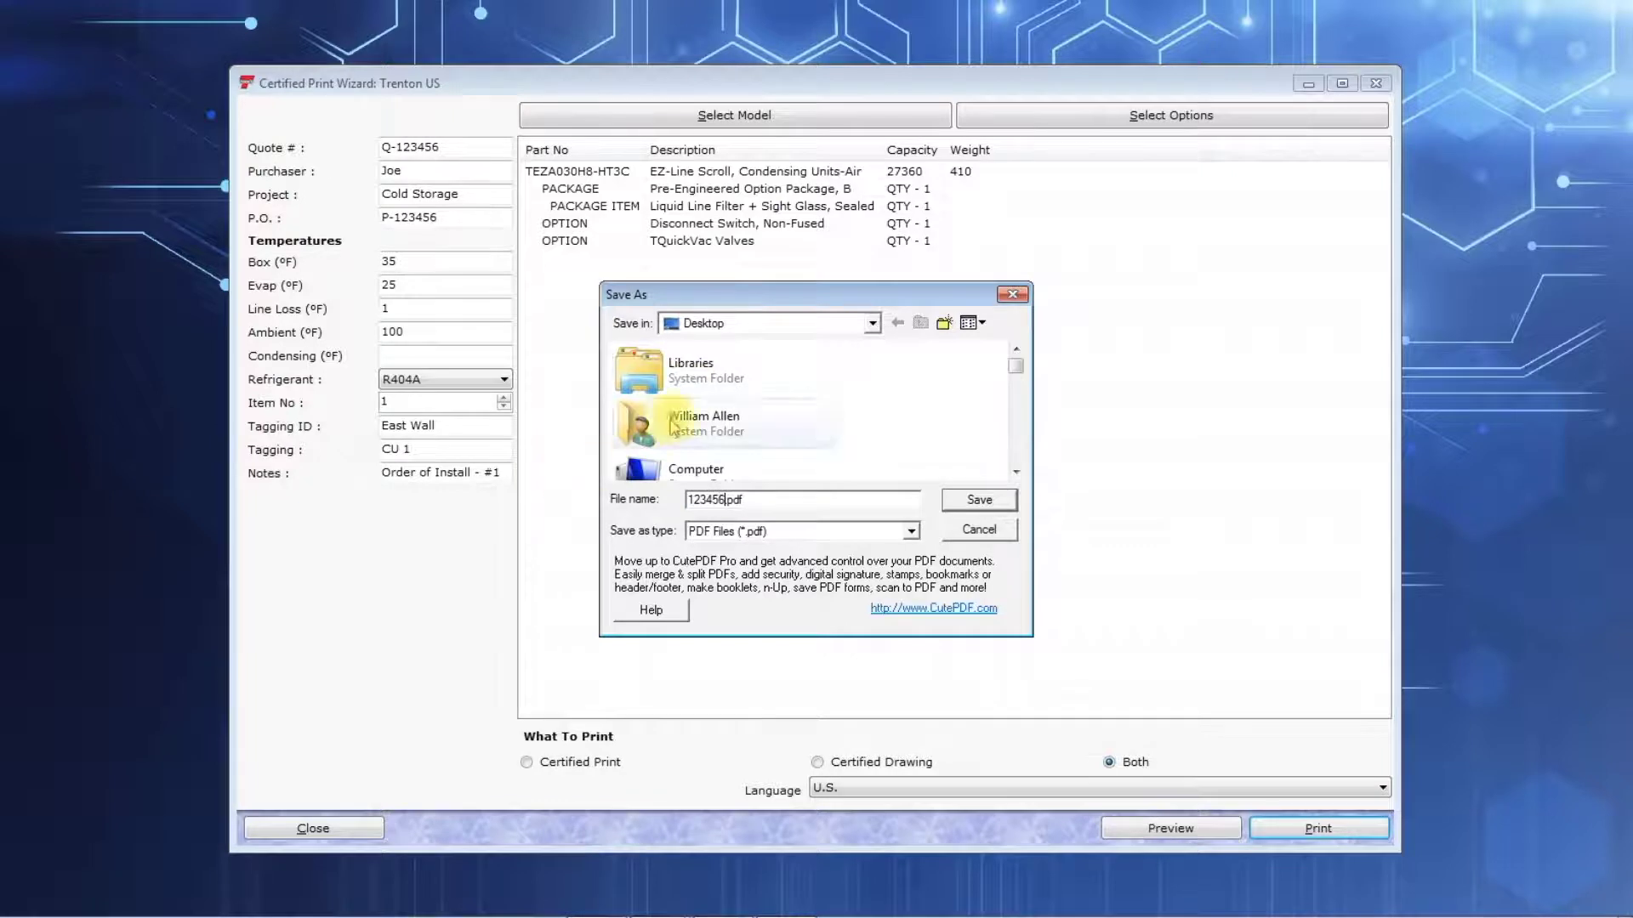
pyautogui.click(986, 509)
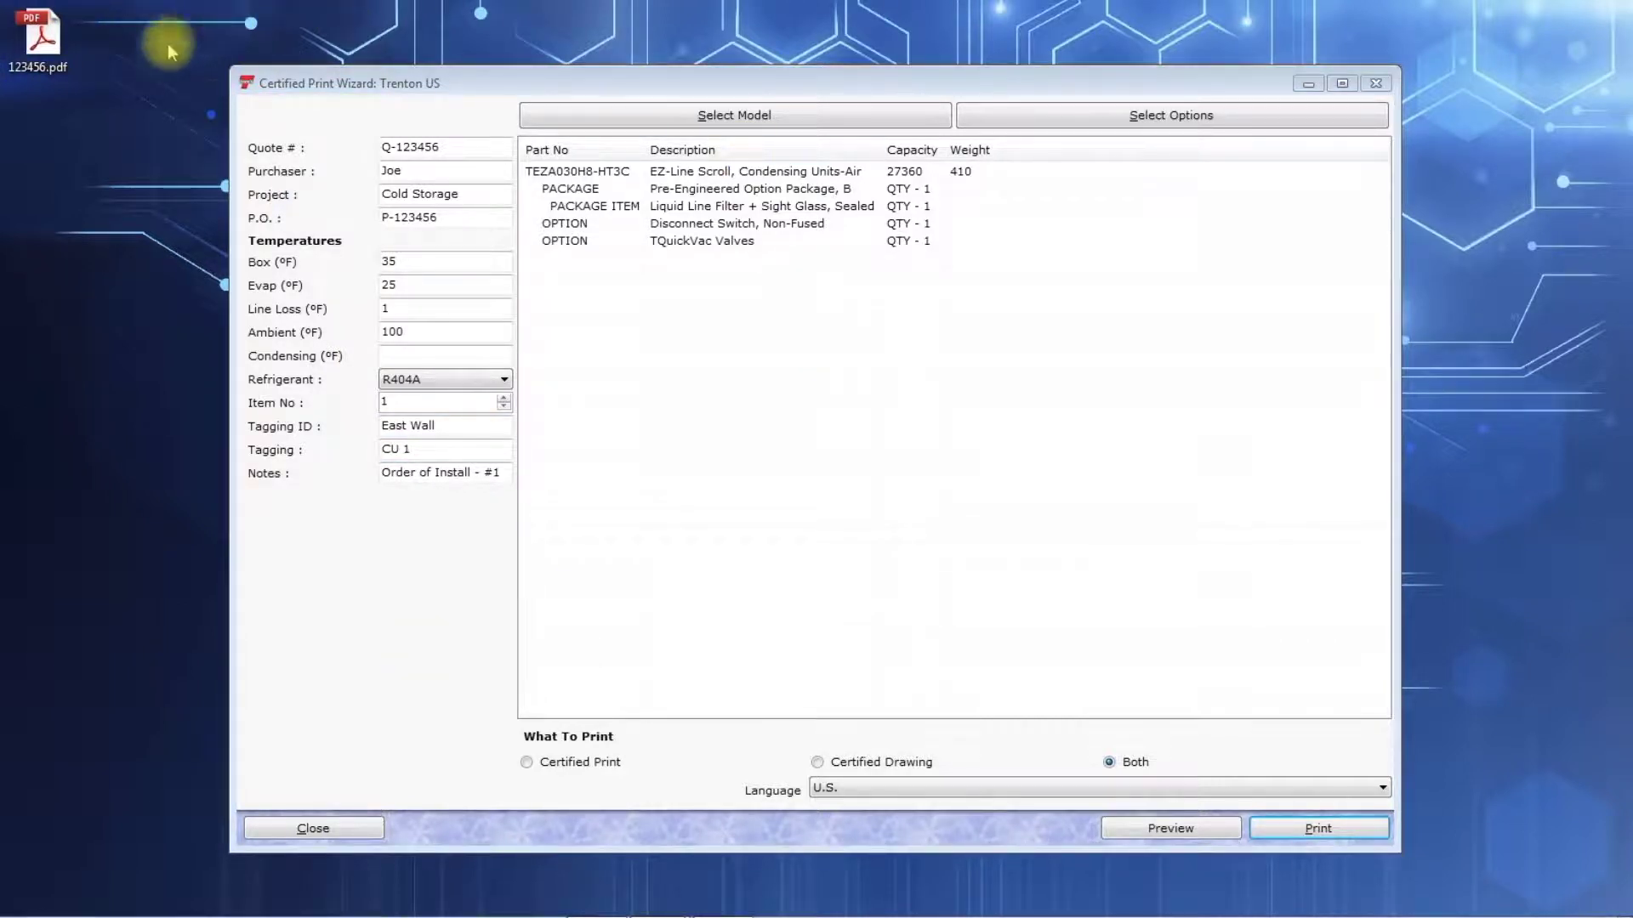
# Open 123456.pdf from the desktop in Adobe Acrobat and review page 1's job details, model features, marked options, electrical data and notes.
pyautogui.click(13, 28)
pyautogui.doubleClick(13, 29)
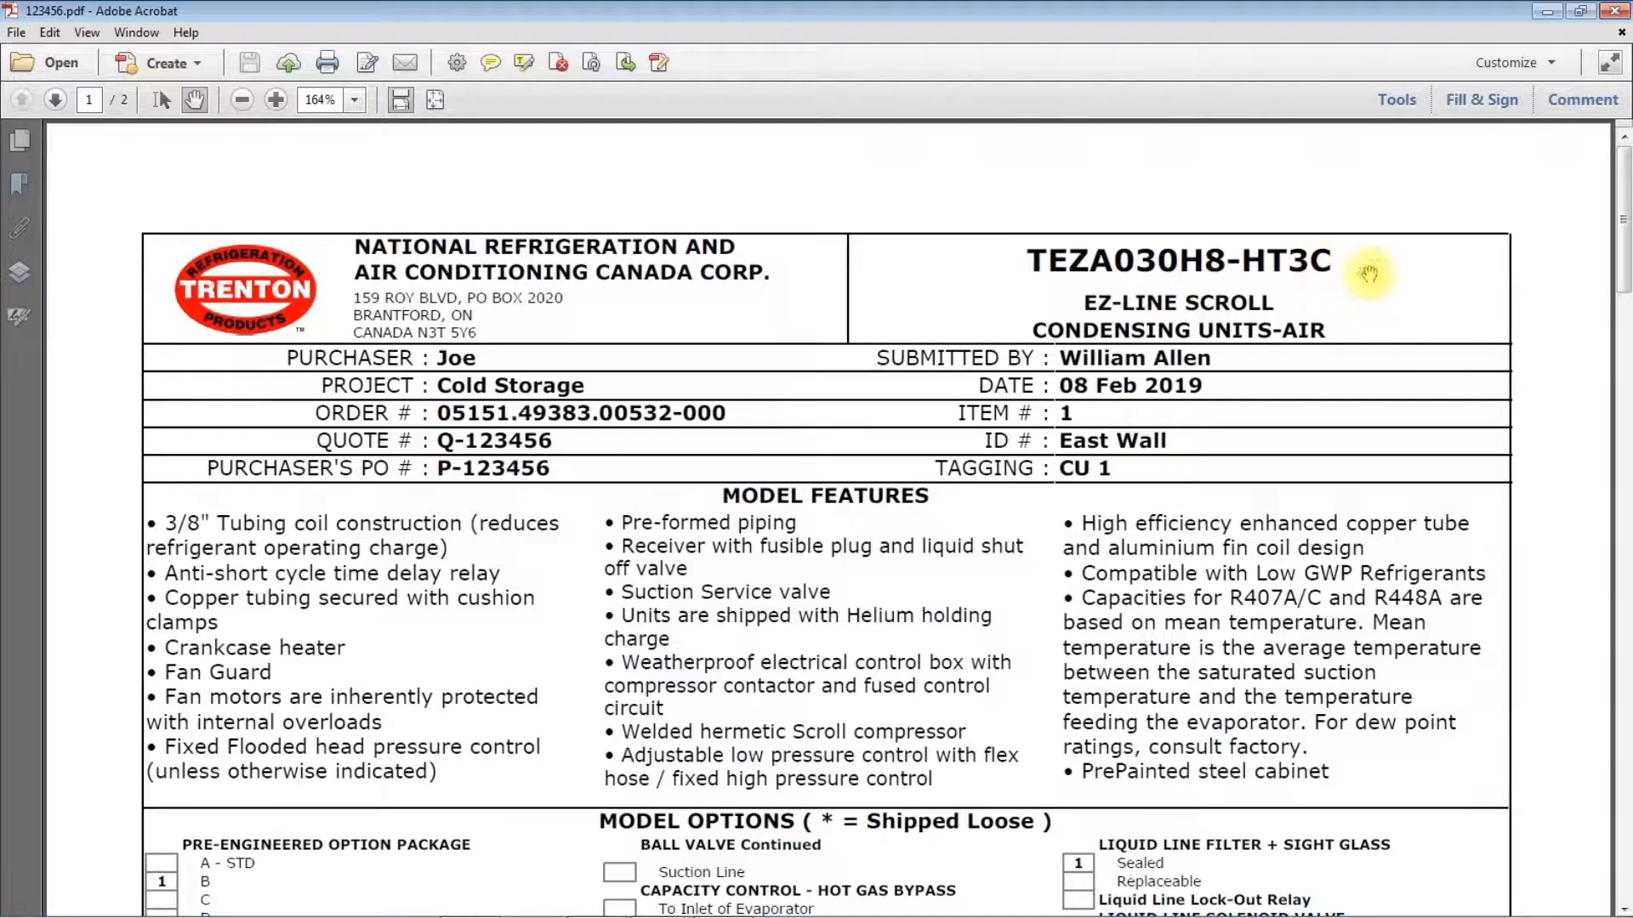
pyautogui.scroll(-4, 562, 549)
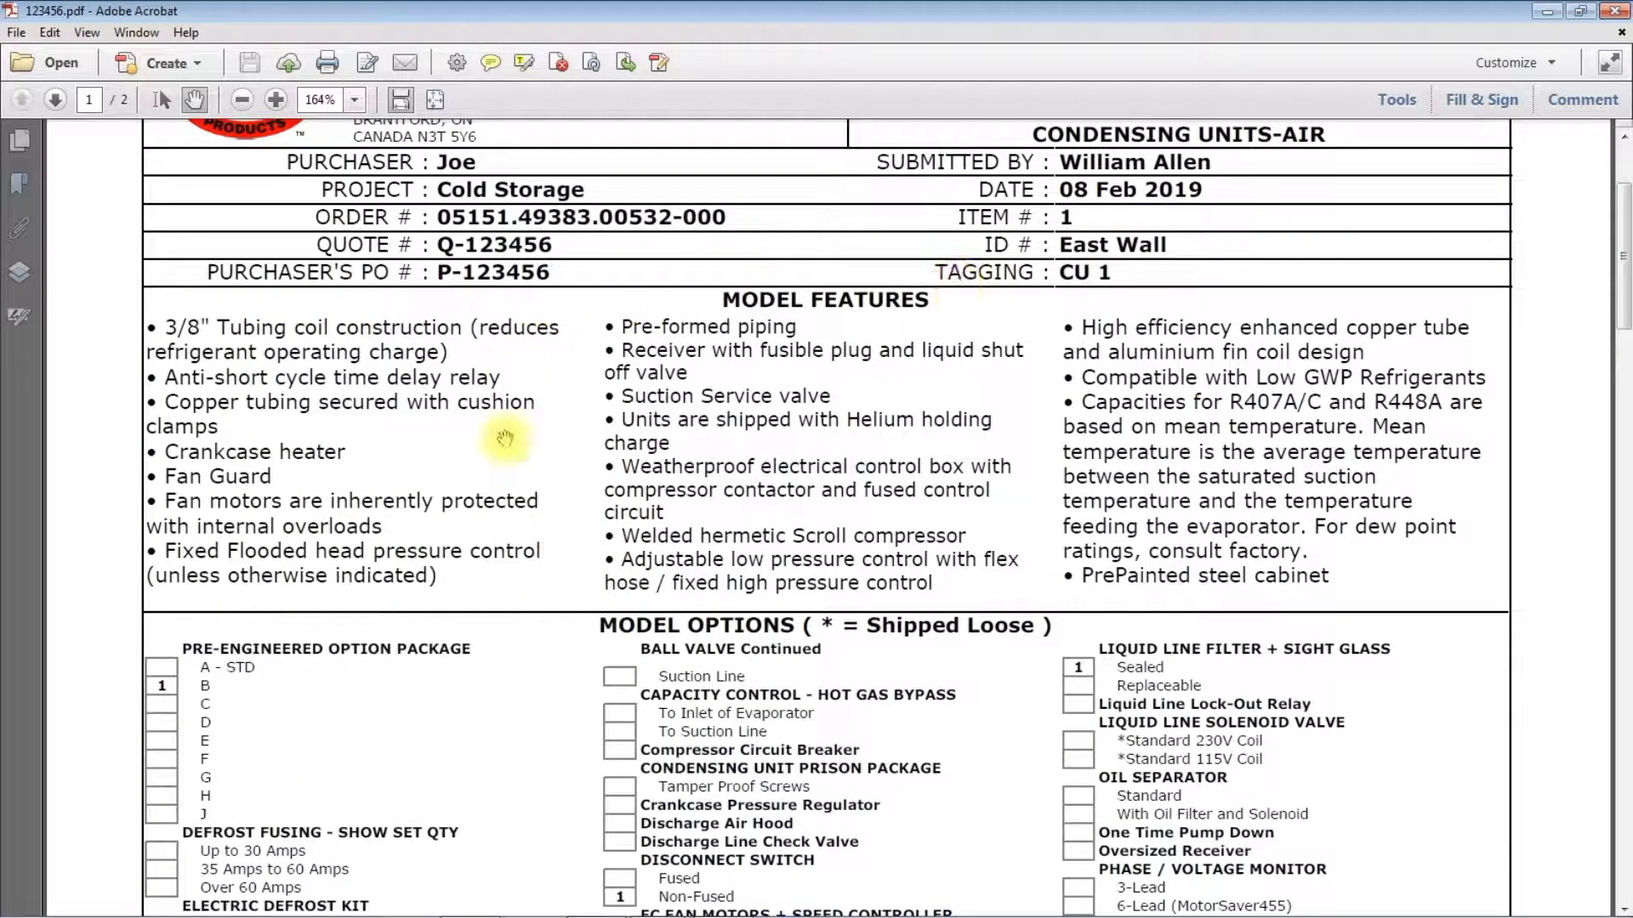
pyautogui.scroll(-8, 961, 544)
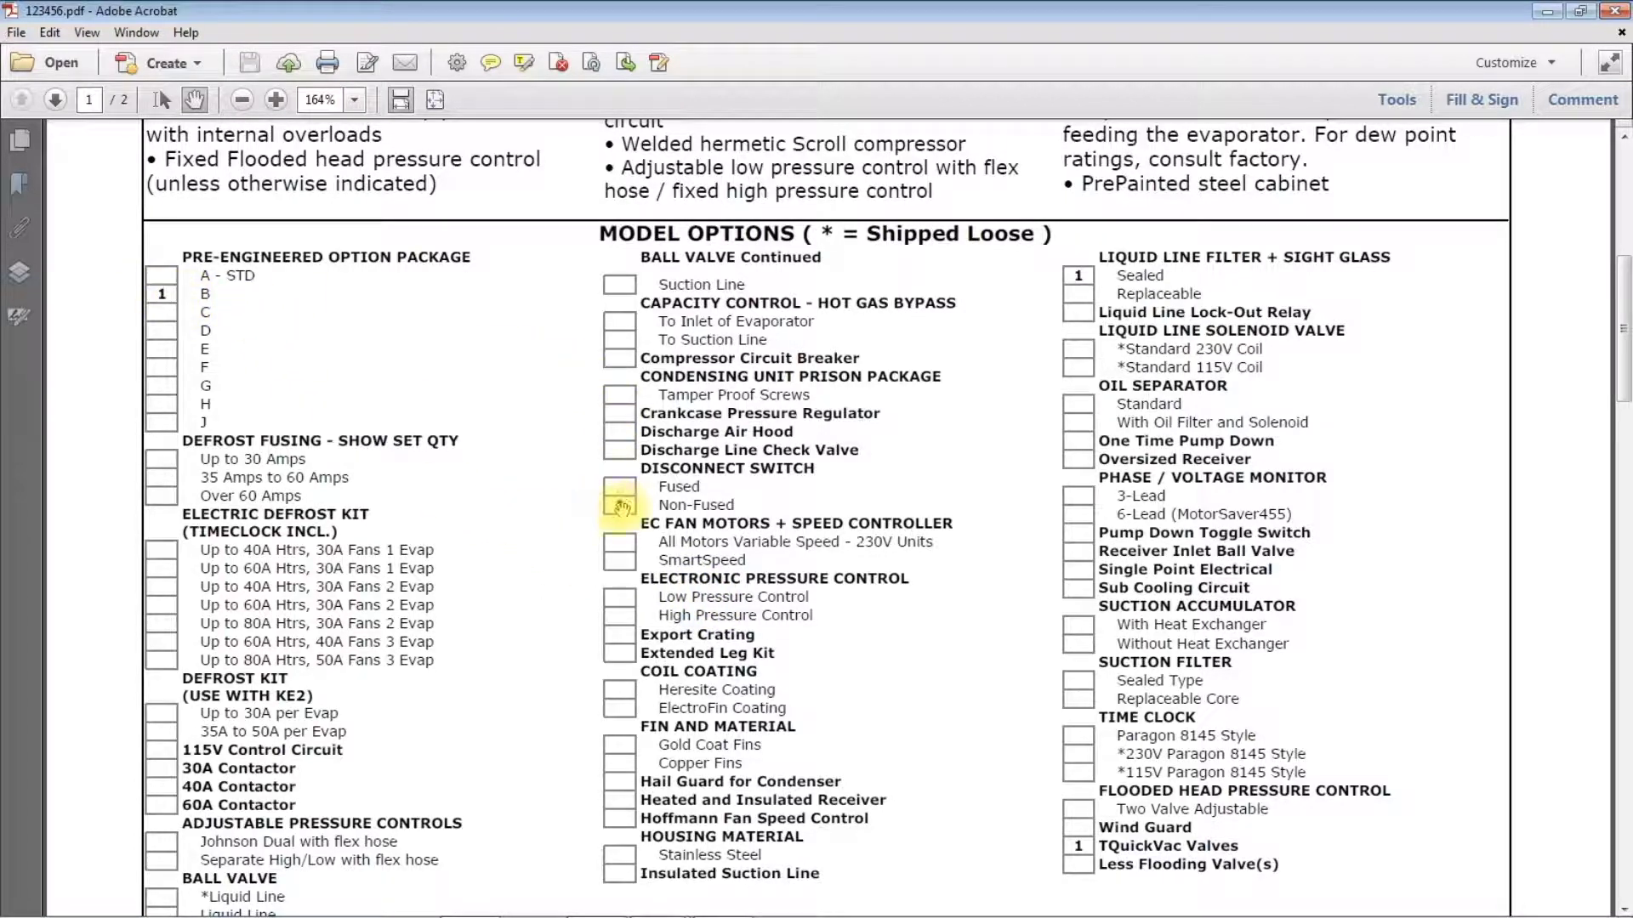
pyautogui.scroll(-4, 747, 576)
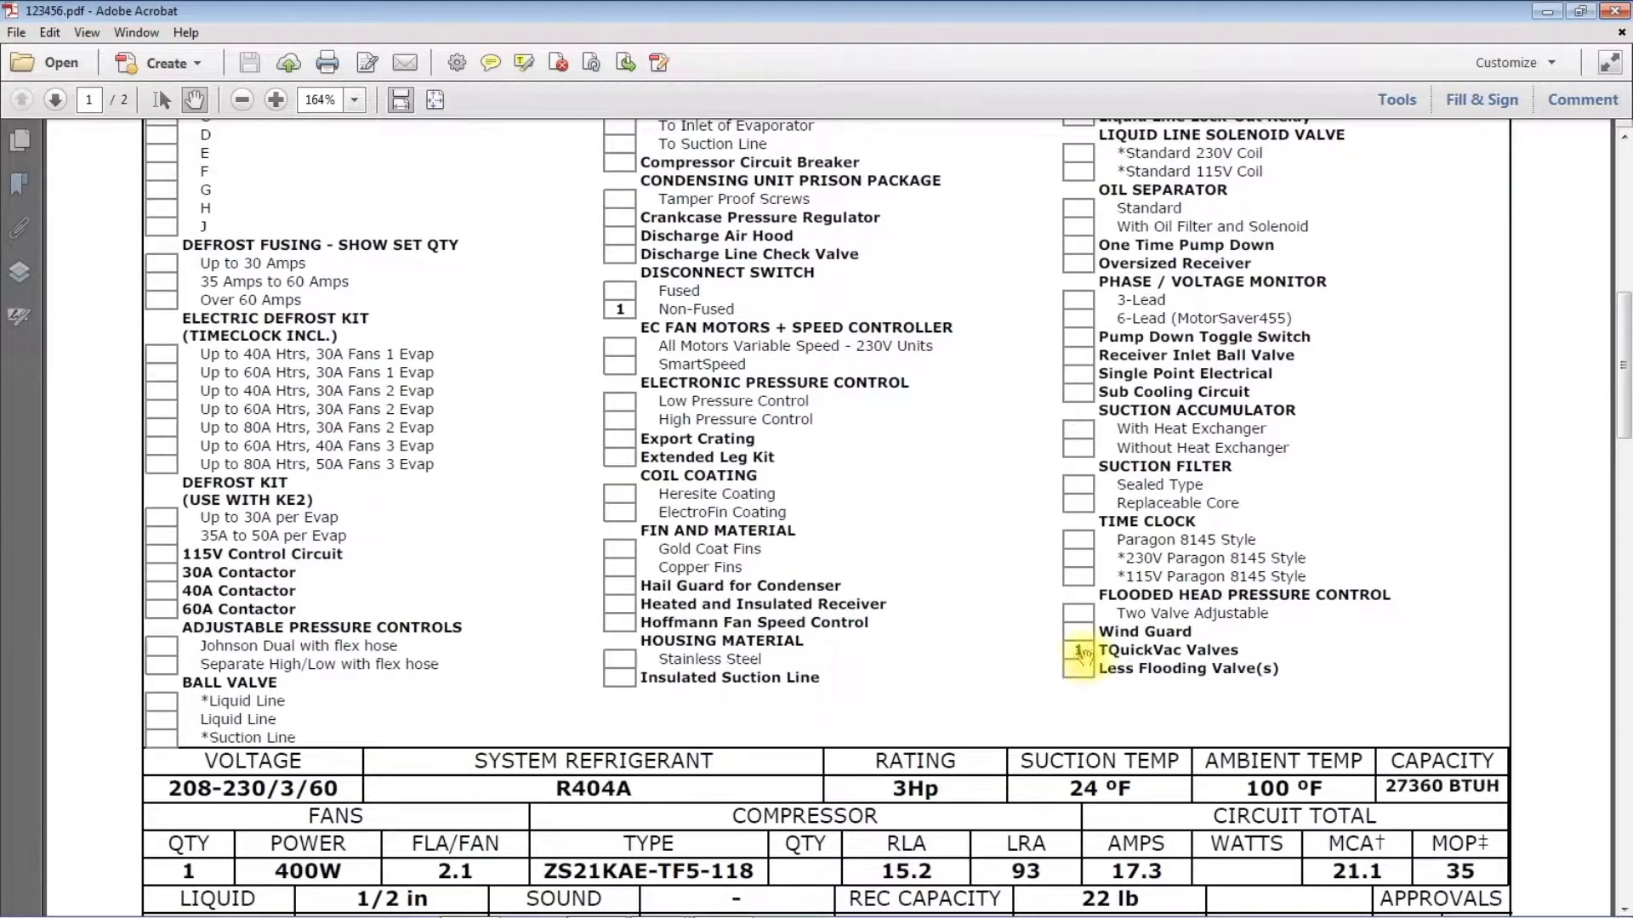
pyautogui.scroll(-7, 896, 704)
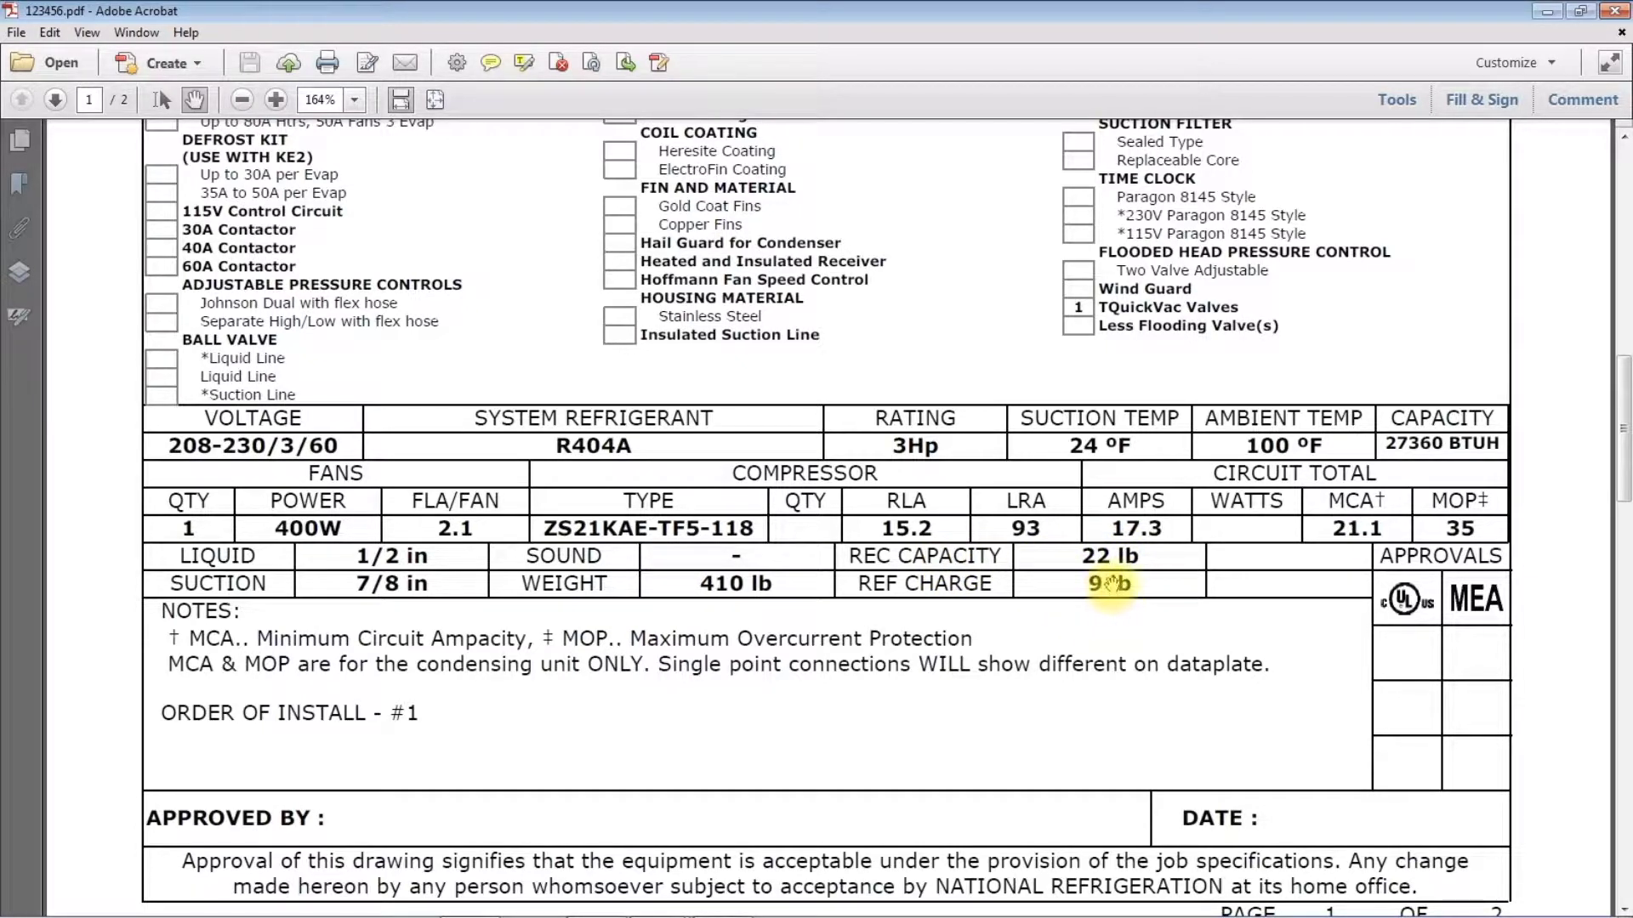
# Review the certified drawing on page 2, including its dimensions, connections, weight and approvals, and close the PDF.
pyautogui.moveTo(1622, 349); pyautogui.dragTo(1623, 661)
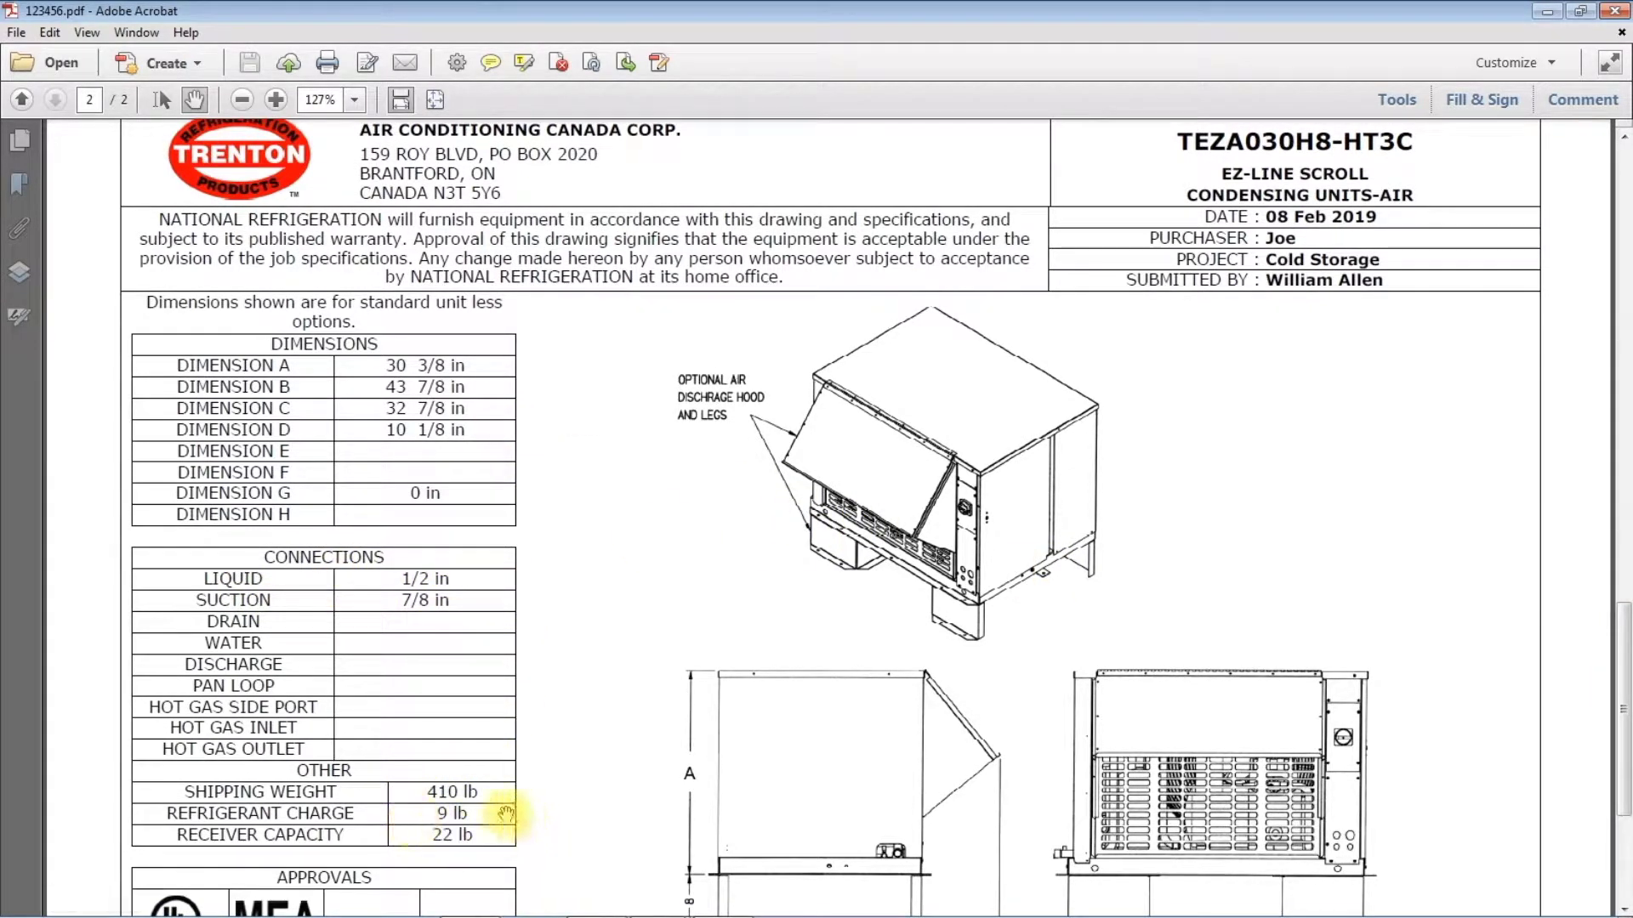
pyautogui.scroll(-3, 531, 824)
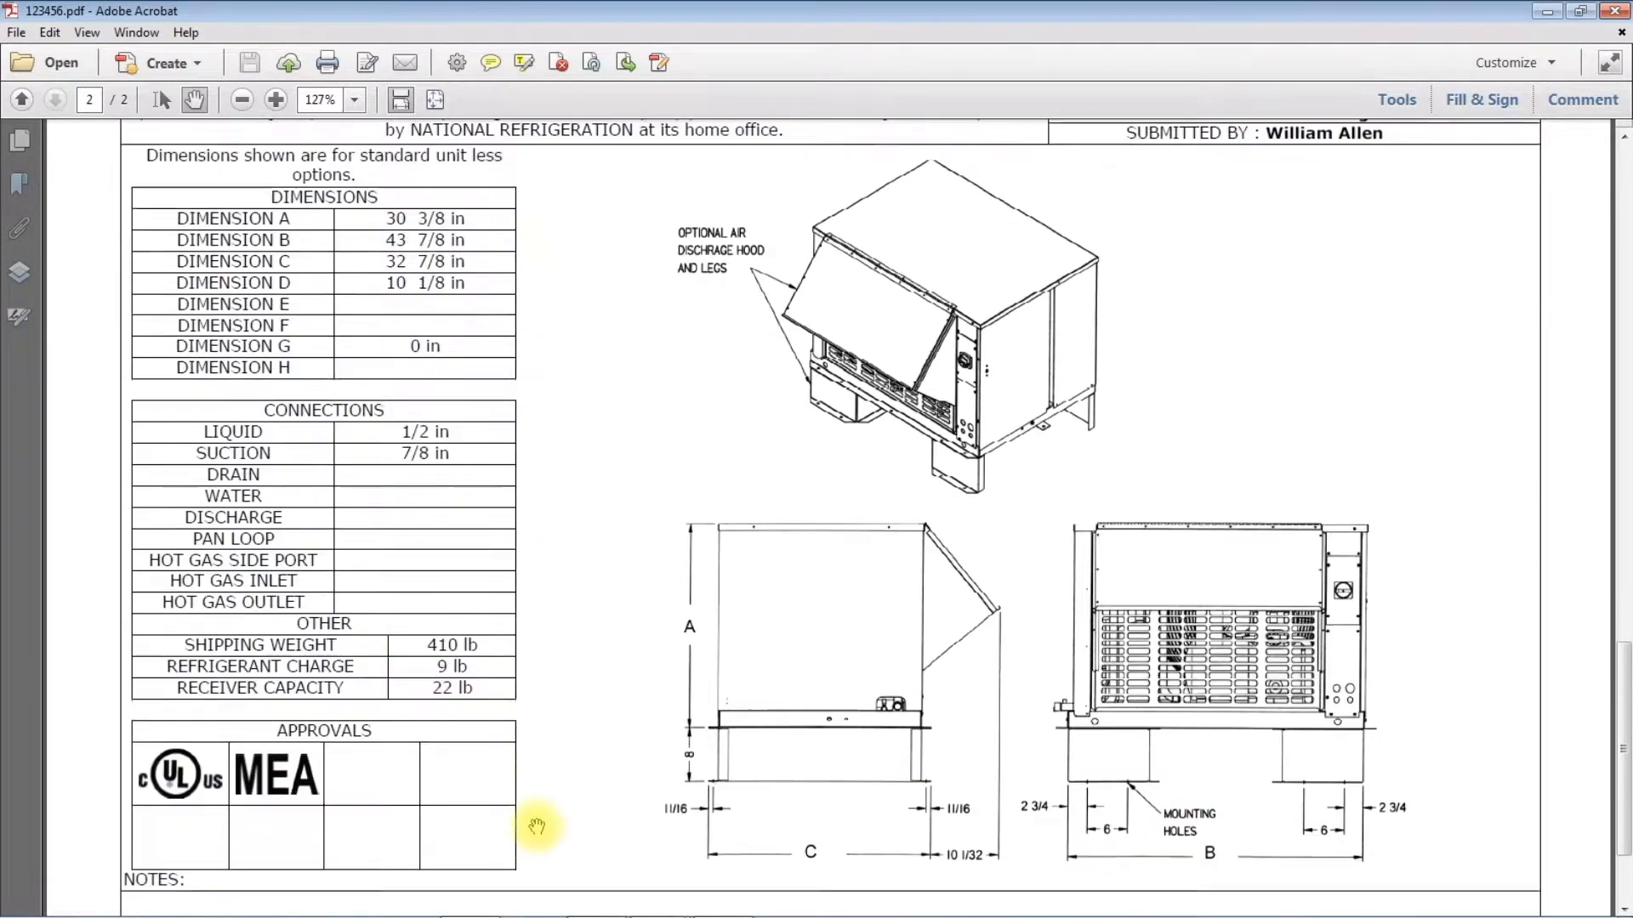
pyautogui.scroll(-1, 536, 826)
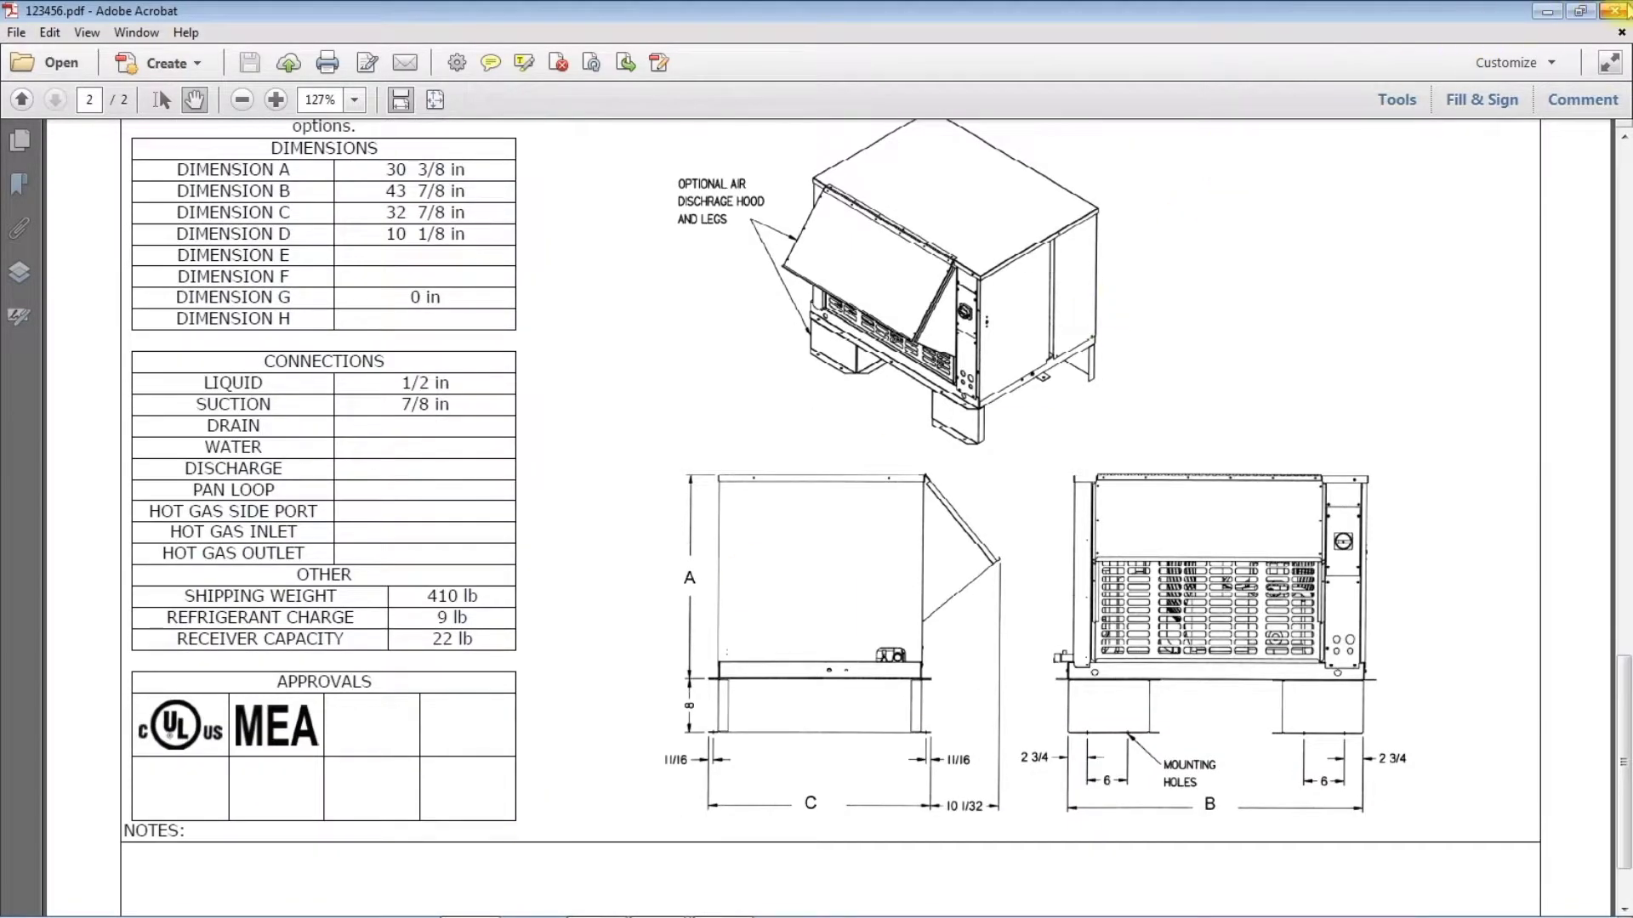
pyautogui.click(1612, 10)
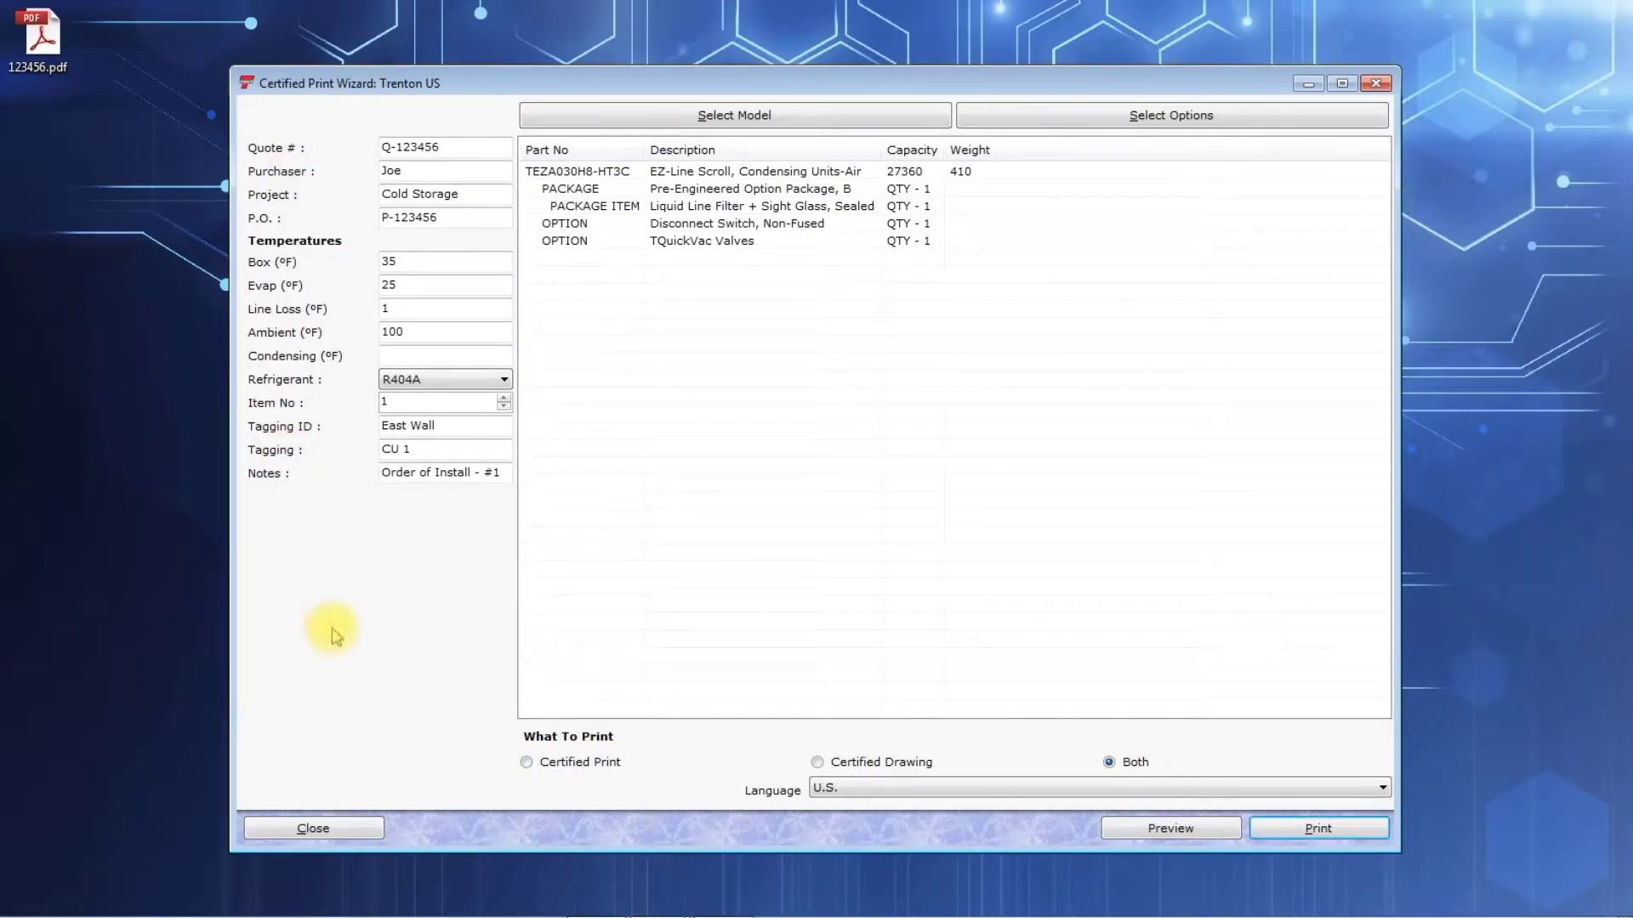
pyautogui.moveTo(1178, 917)
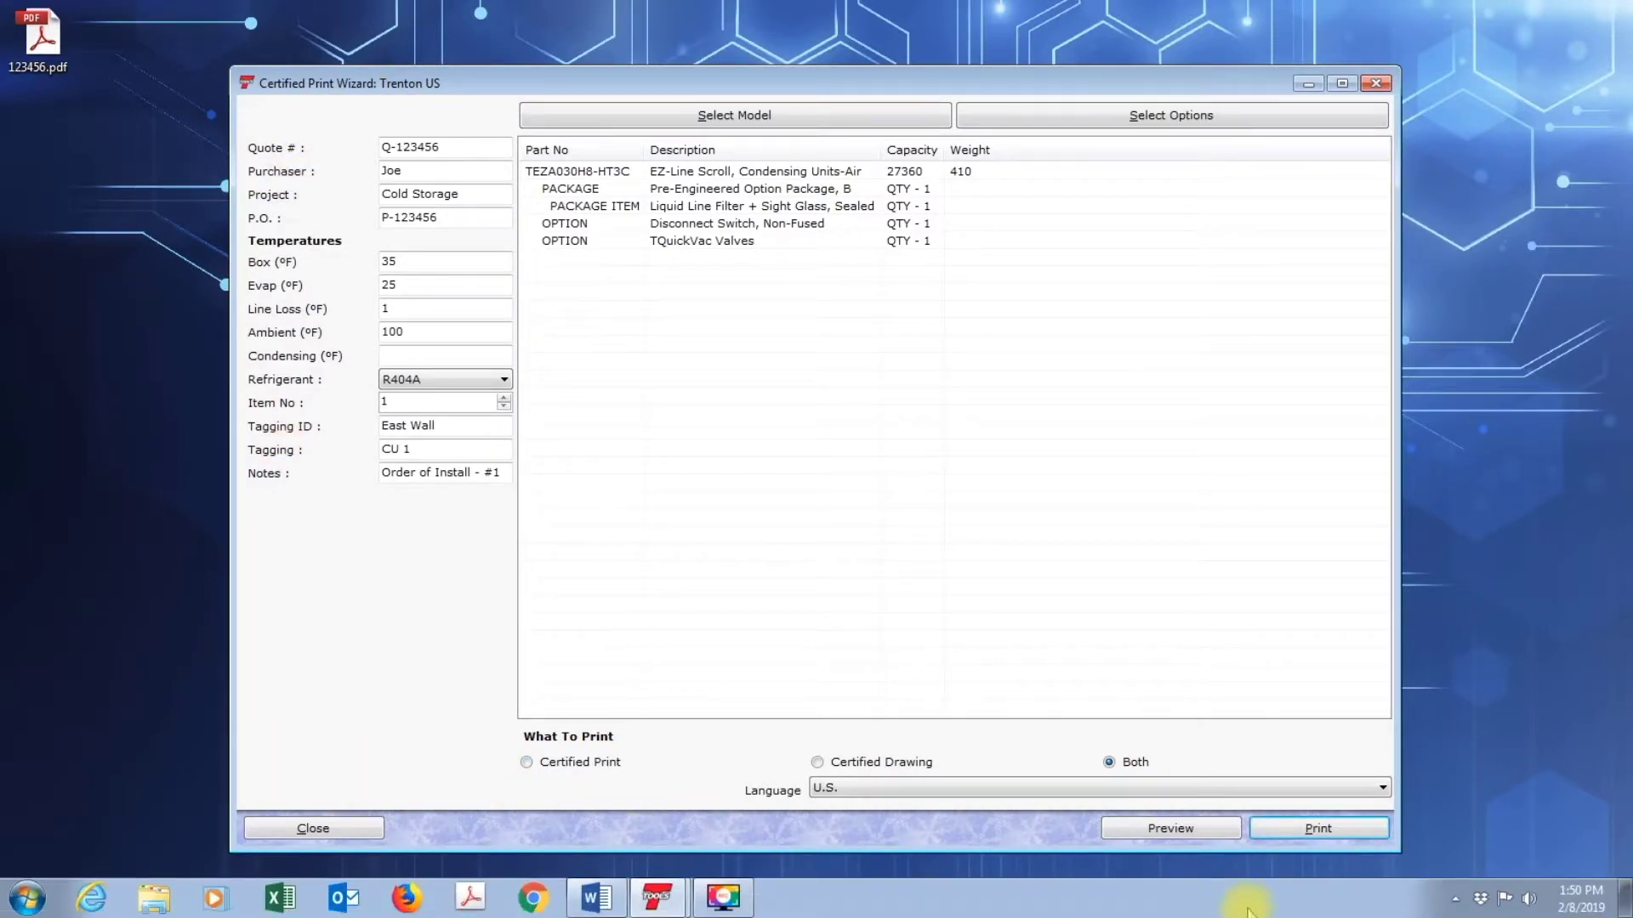